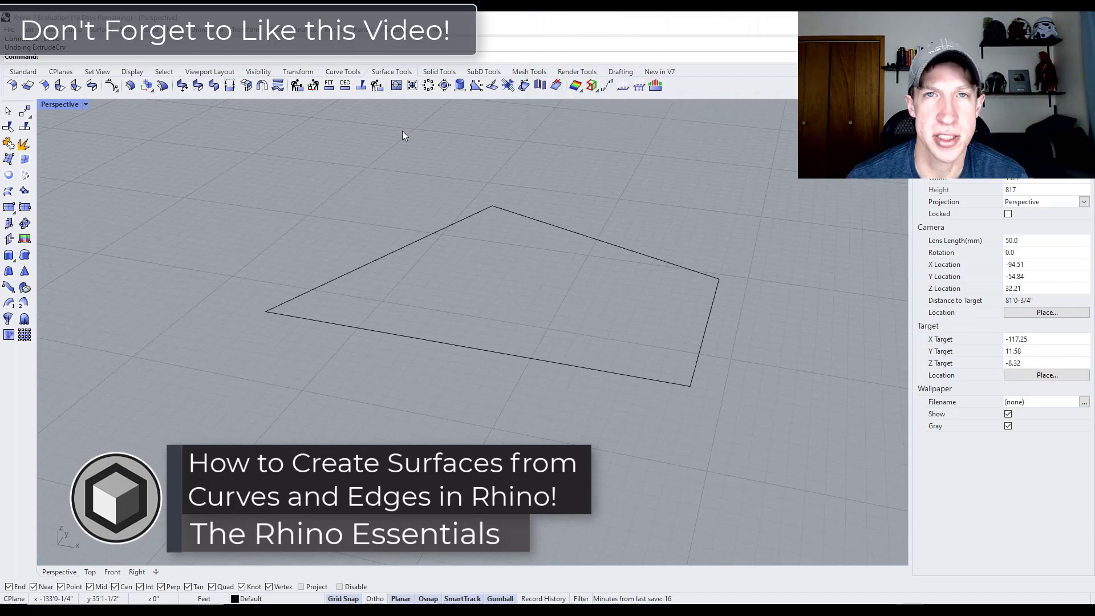
# Create a surface from four corner points, using the four corners of the quadrilateral outline.
pyautogui.moveTo(521, 242); pyautogui.dragTo(526, 245, button='right')
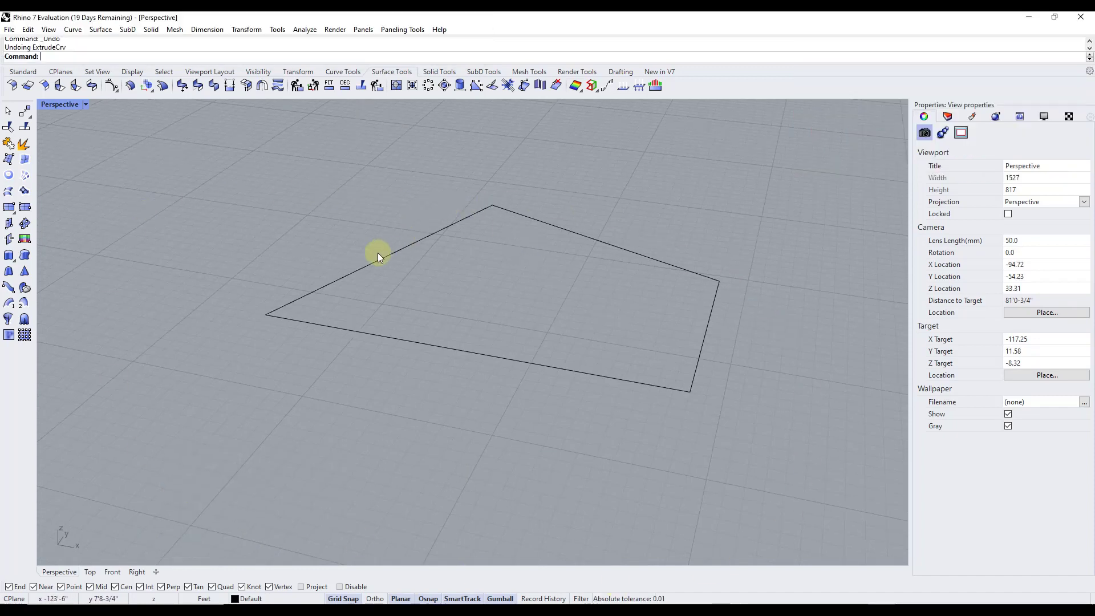
pyautogui.scroll(-3, 528, 300)
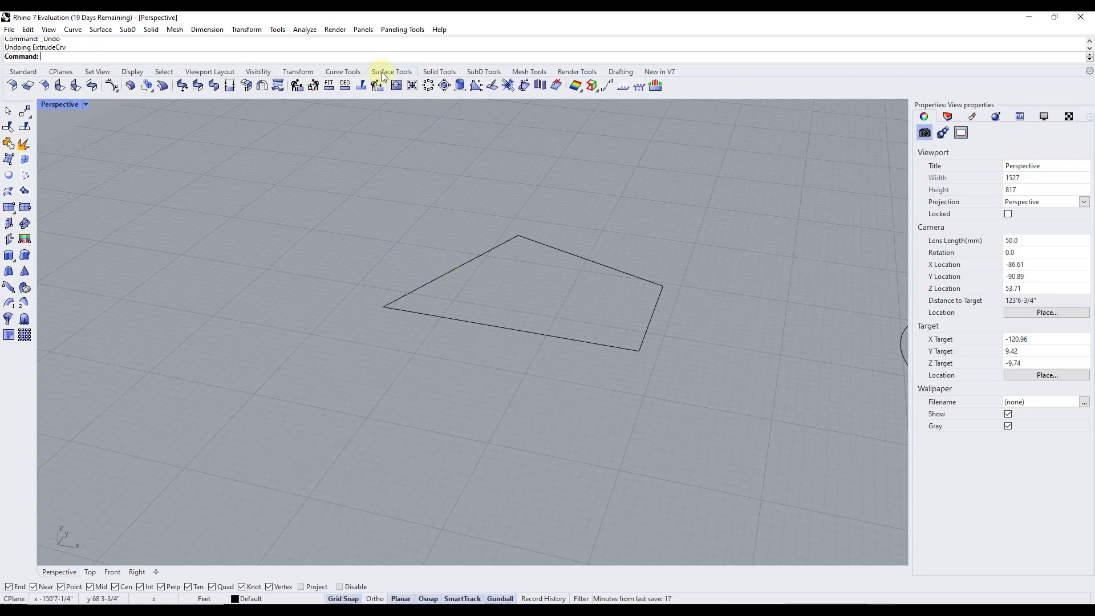
pyautogui.click(22, 71)
pyautogui.click(385, 73)
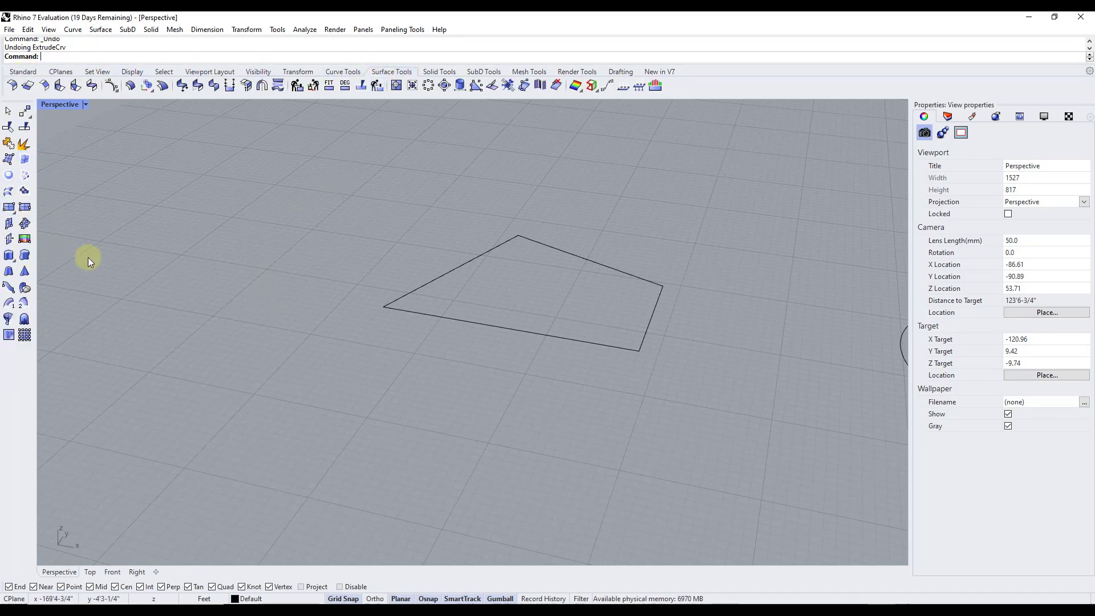
pyautogui.click(9, 162)
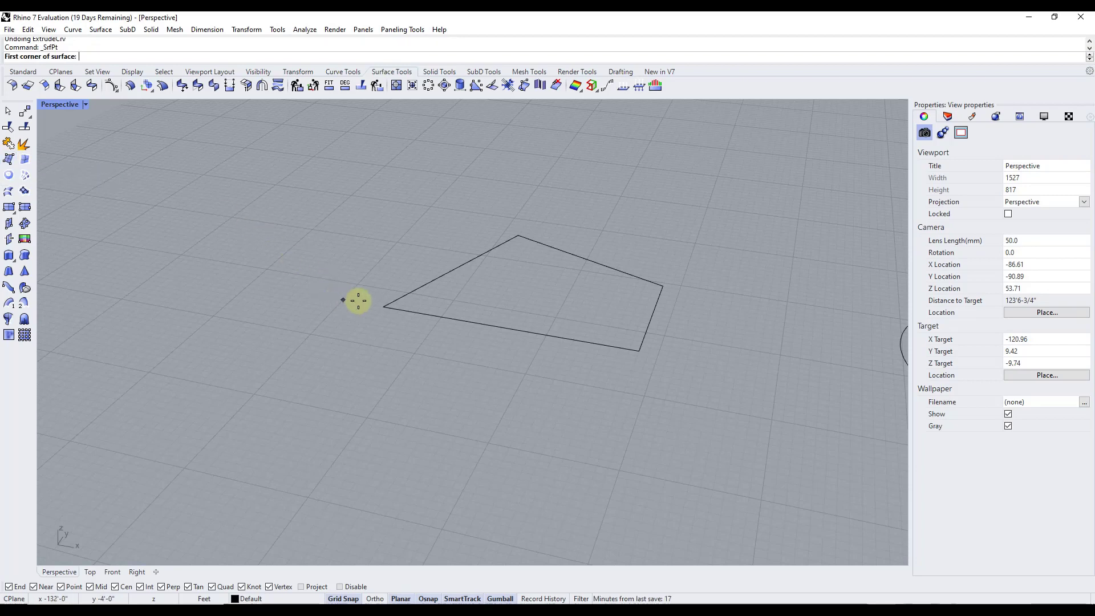
pyautogui.click(387, 306)
pyautogui.click(518, 236)
pyautogui.click(662, 285)
pyautogui.click(640, 351)
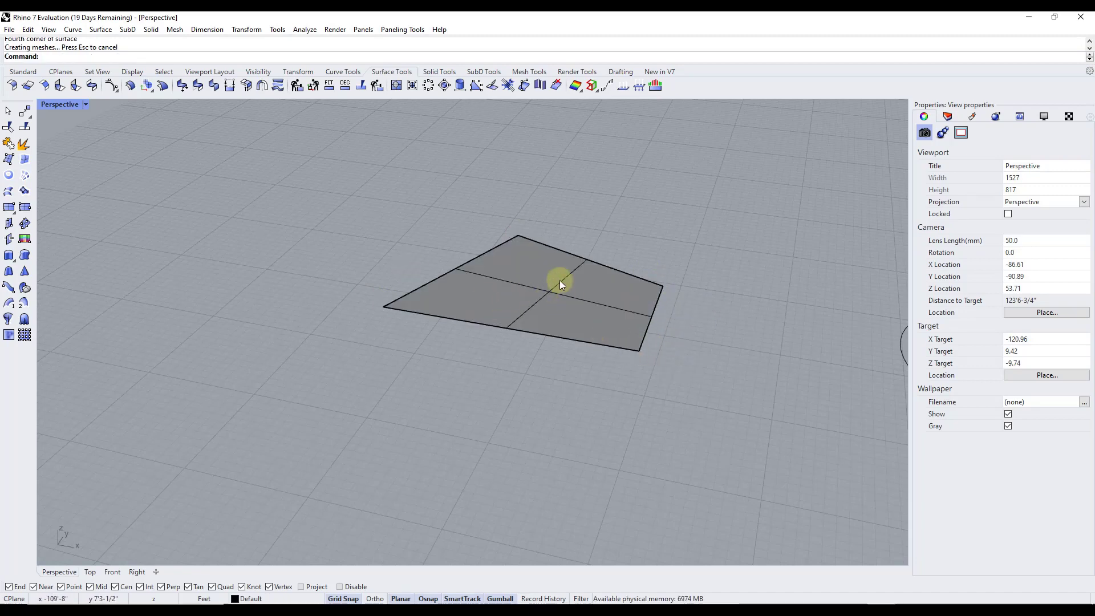
# Create a planar surface from the closed circle curve.
pyautogui.scroll(-4, 559, 279)
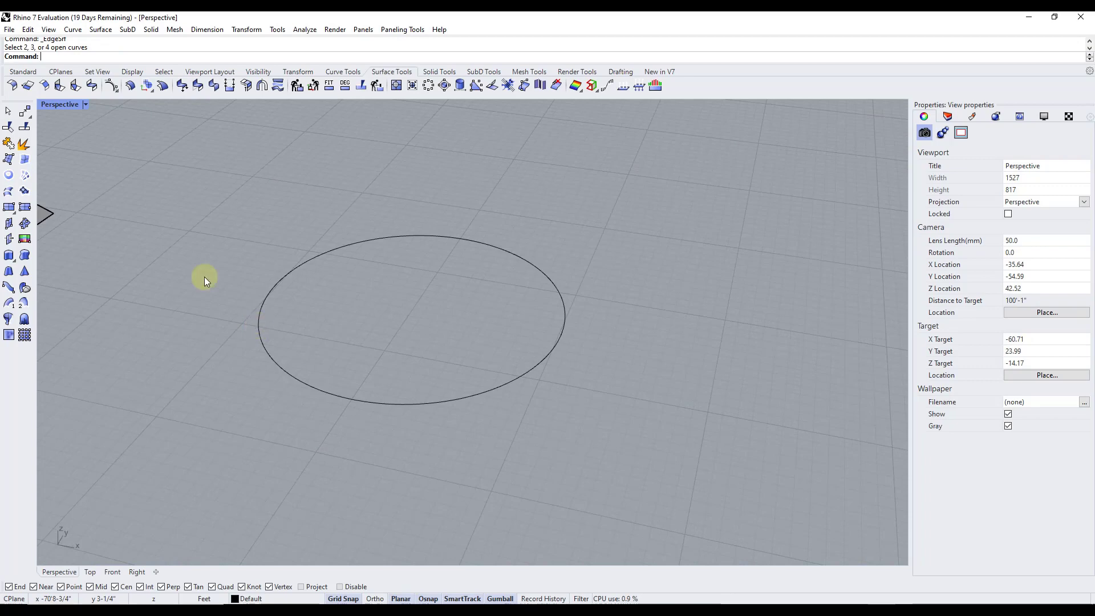
pyautogui.click(11, 177)
pyautogui.click(259, 325)
pyautogui.press('Return')
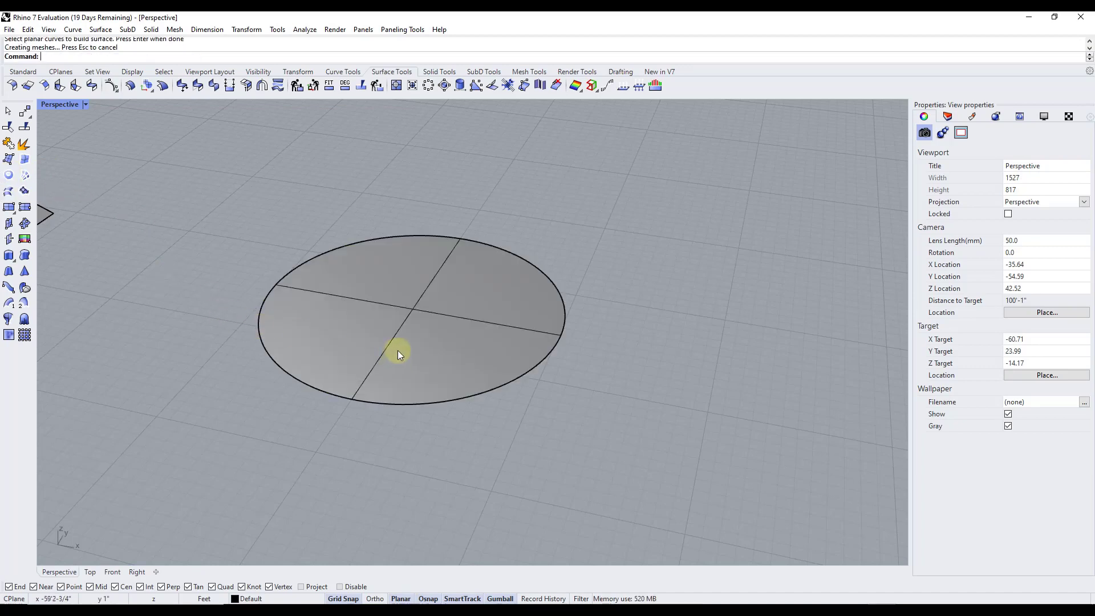
pyautogui.moveTo(398, 350); pyautogui.dragTo(396, 249, button='right')
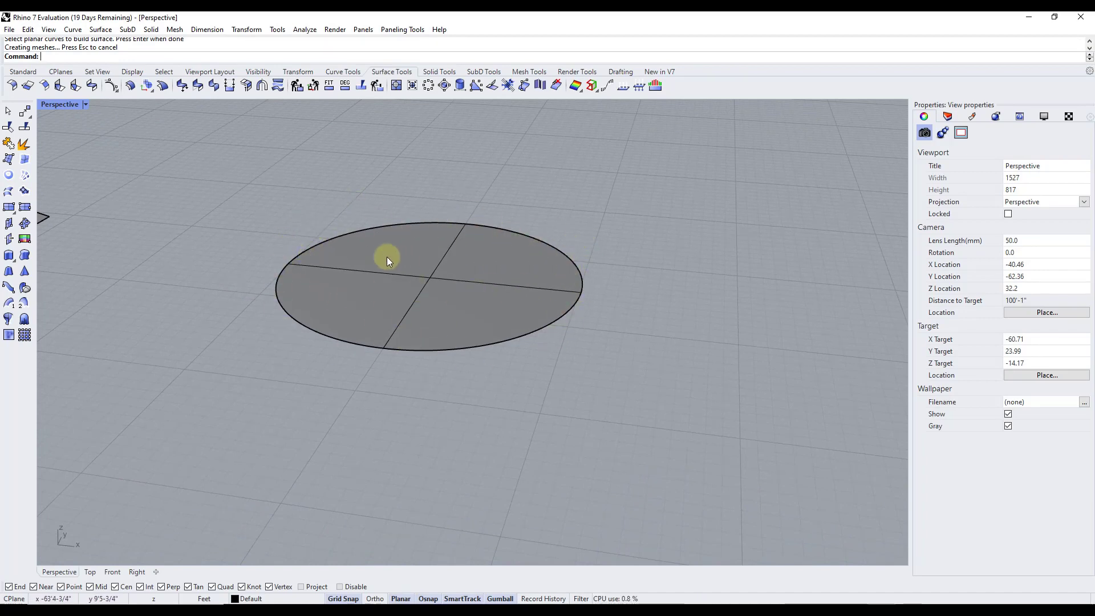
# Build an edge-curve surface from the four flat open curves near the origin, two straight and two curved.
pyautogui.scroll(-11, 304, 256)
pyautogui.scroll(7, 573, 261)
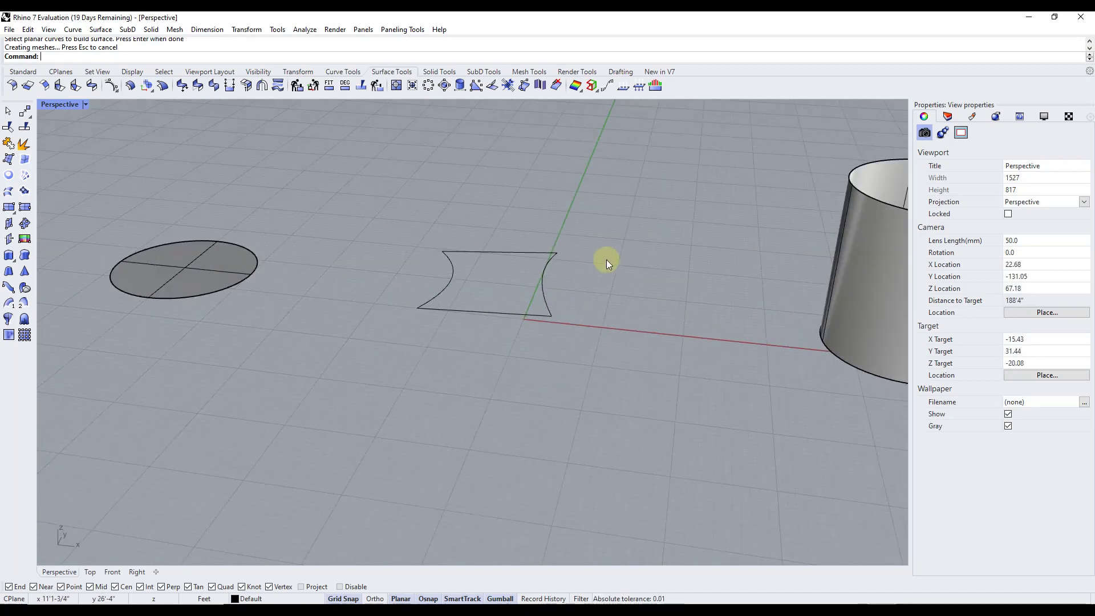
pyautogui.click(24, 161)
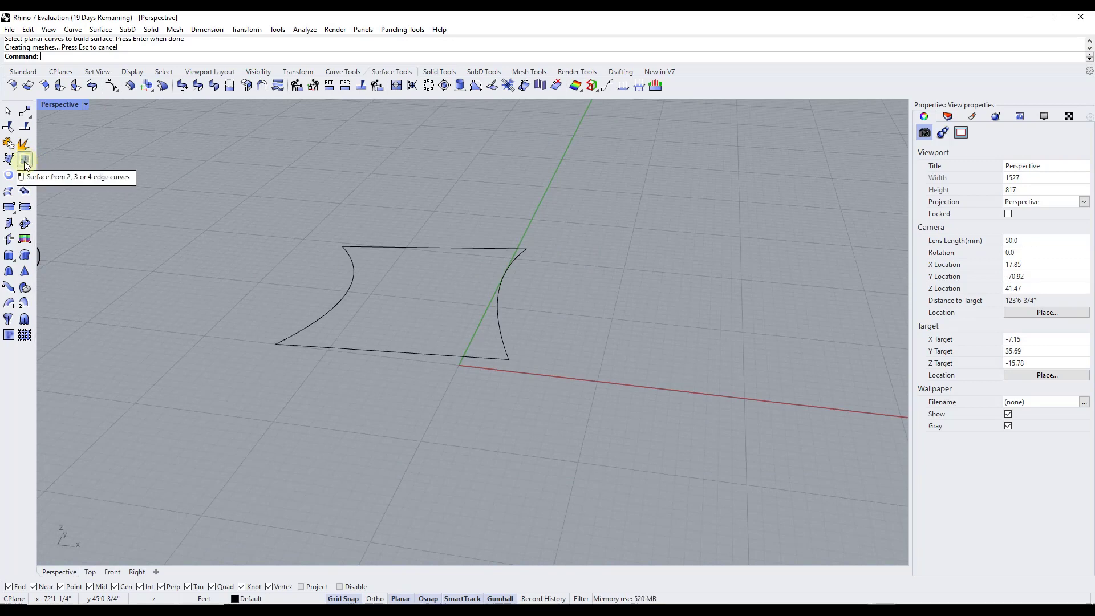
pyautogui.click(26, 161)
pyautogui.click(356, 292)
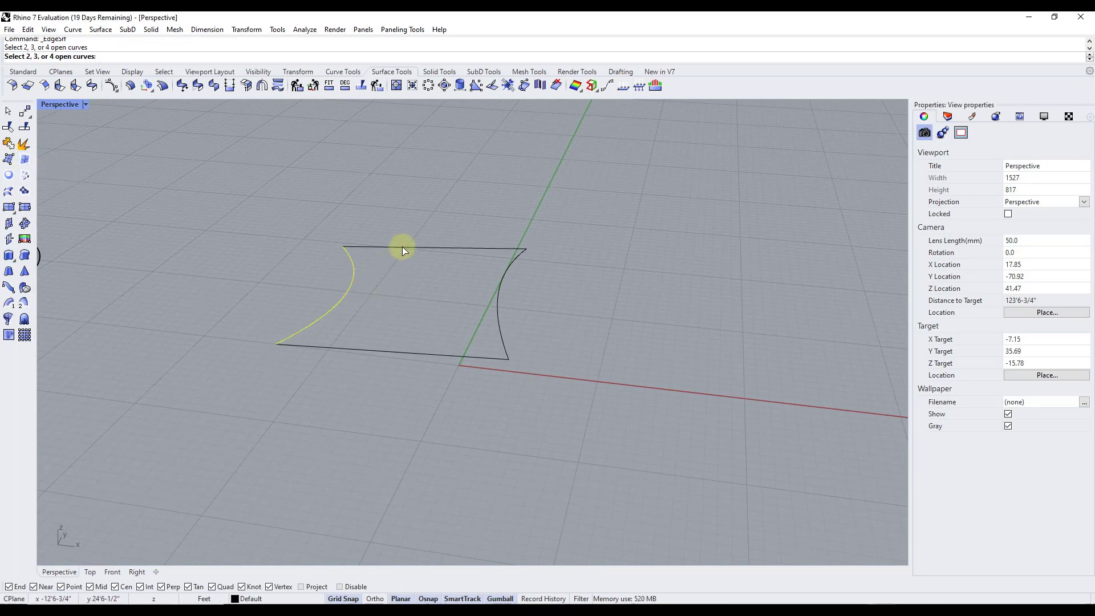
pyautogui.click(402, 247)
pyautogui.click(496, 300)
pyautogui.click(445, 357)
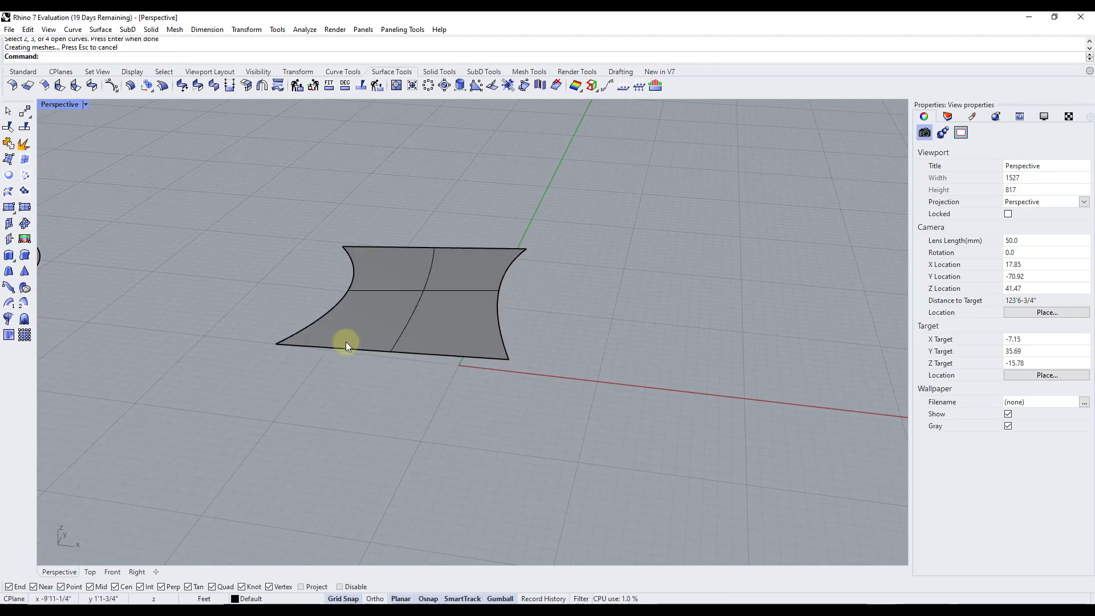
pyautogui.moveTo(346, 341); pyautogui.dragTo(345, 360, button='right')
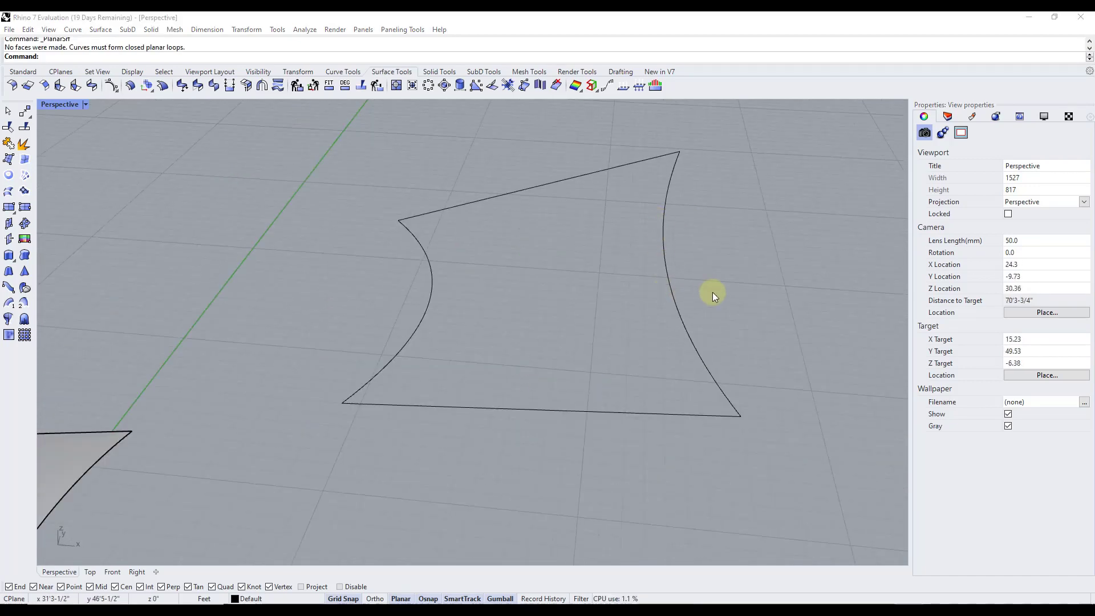
# Try to create a planar surface from the four open curves that form the non-planar outline.
pyautogui.moveTo(713, 292)
pyautogui.mouseDown(button='right')
pyautogui.moveTo(602, 293)
pyautogui.moveTo(560, 266)
pyautogui.moveTo(550, 241)
pyautogui.moveTo(698, 290)
pyautogui.moveTo(719, 286)
pyautogui.mouseUp(button='right')
pyautogui.scroll(-6, 702, 294)
pyautogui.scroll(-5, 651, 302)
pyautogui.scroll(5, 685, 262)
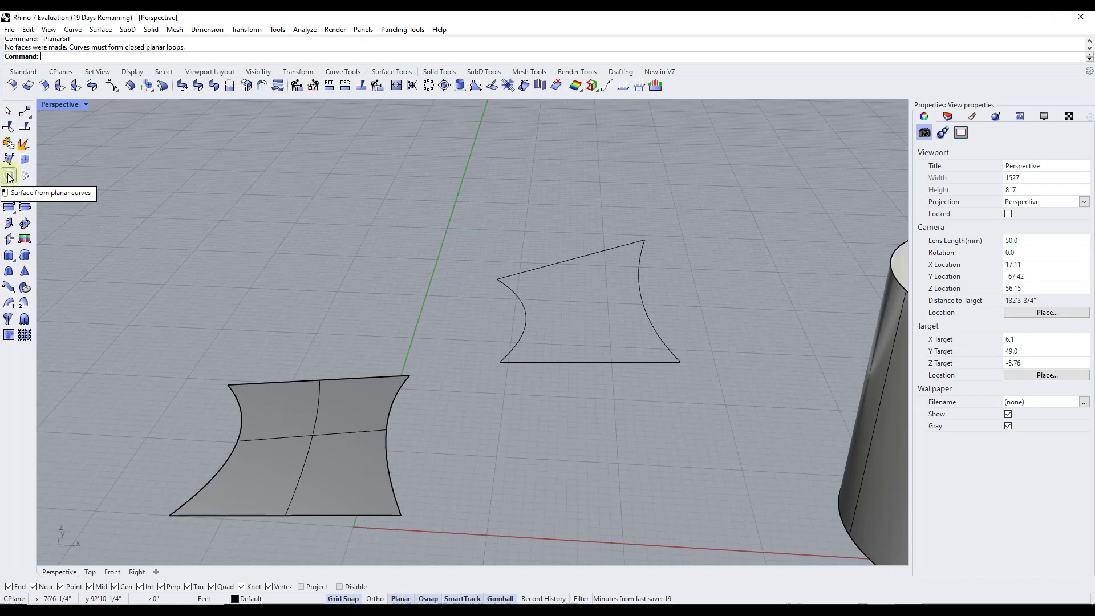
pyautogui.click(525, 268)
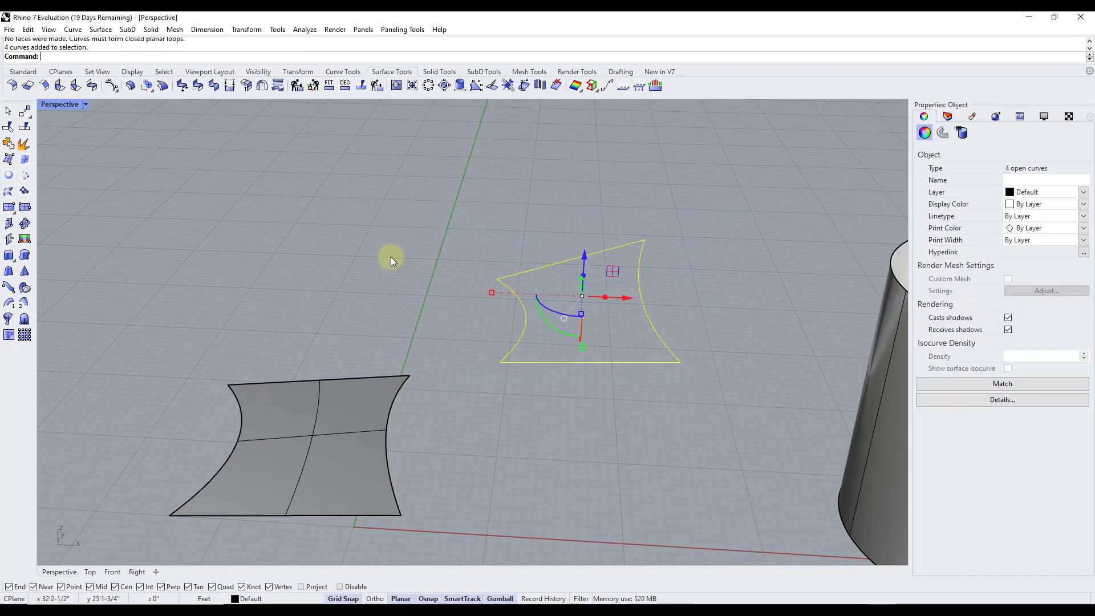
pyautogui.click(8, 176)
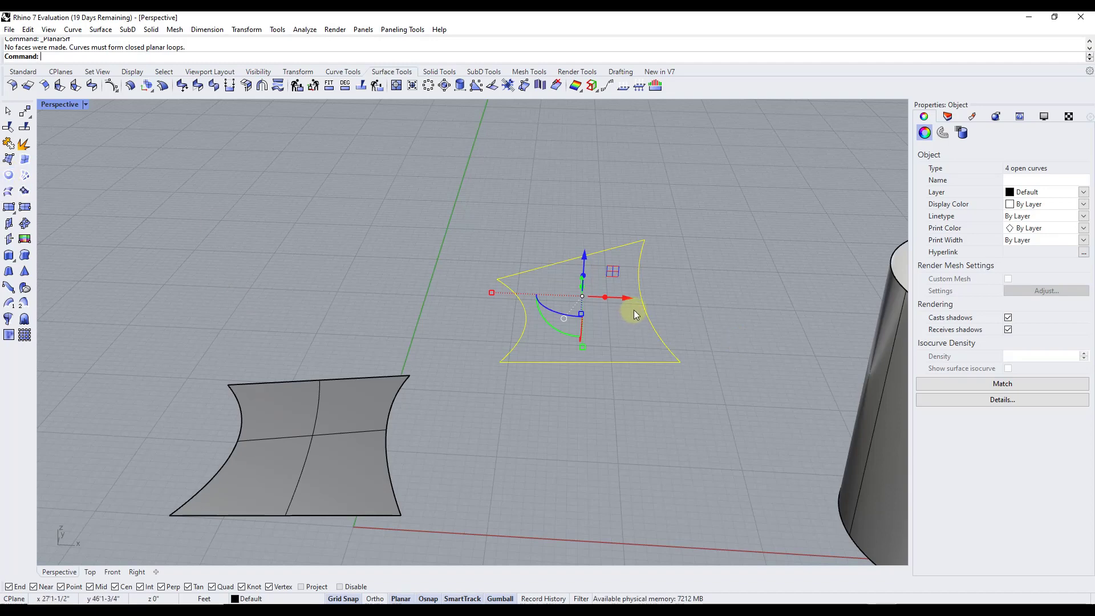
pyautogui.scroll(5, 641, 307)
pyautogui.moveTo(626, 300)
pyautogui.mouseDown(button='right')
pyautogui.moveTo(633, 247)
pyautogui.moveTo(635, 286)
pyautogui.mouseUp(button='right')
pyautogui.click(708, 269)
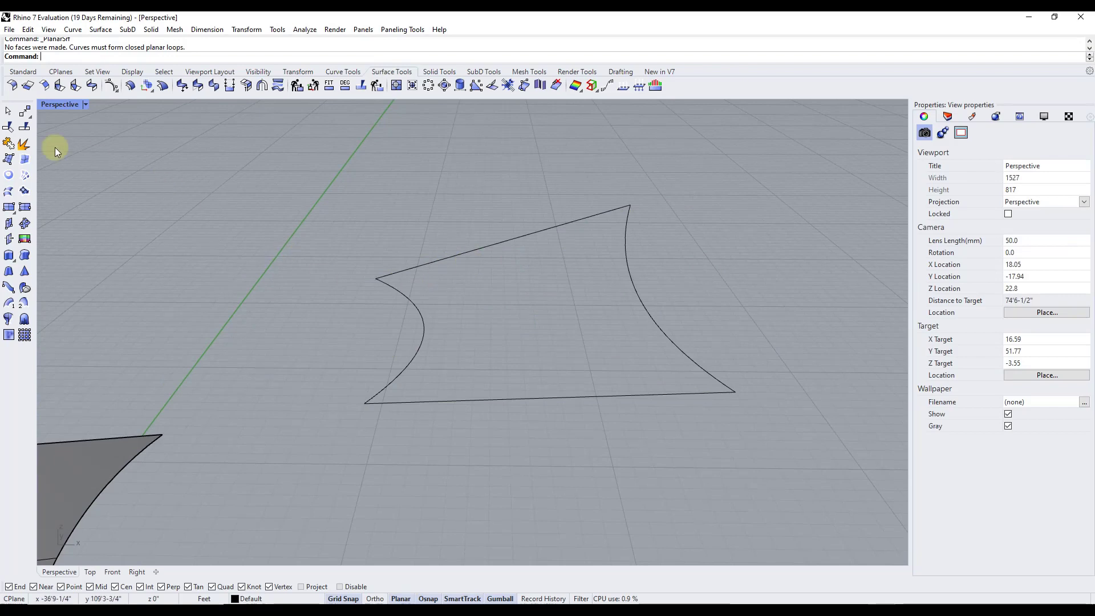
# Build an edge-curve surface from the four curves of the non-planar outline.
pyautogui.click(23, 161)
pyautogui.moveTo(323, 173); pyautogui.dragTo(798, 464)
pyautogui.moveTo(782, 420); pyautogui.dragTo(749, 366, button='right')
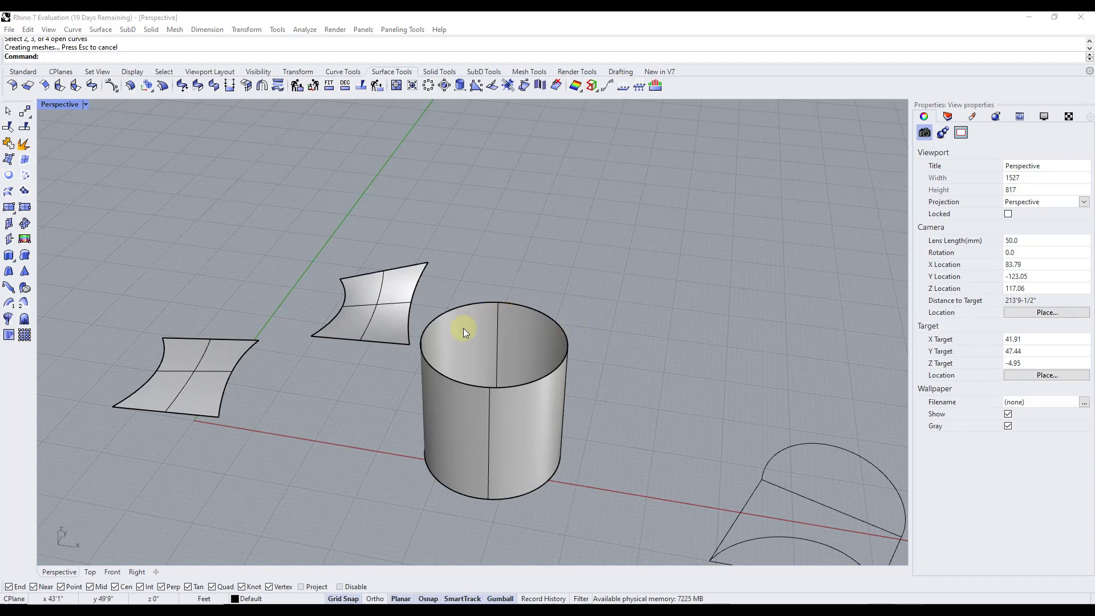
# Examine the extruded cylinder wall and its open top and bottom edges.
pyautogui.moveTo(550, 326); pyautogui.dragTo(549, 466, button='right')
pyautogui.moveTo(474, 515); pyautogui.dragTo(478, 445, button='right')
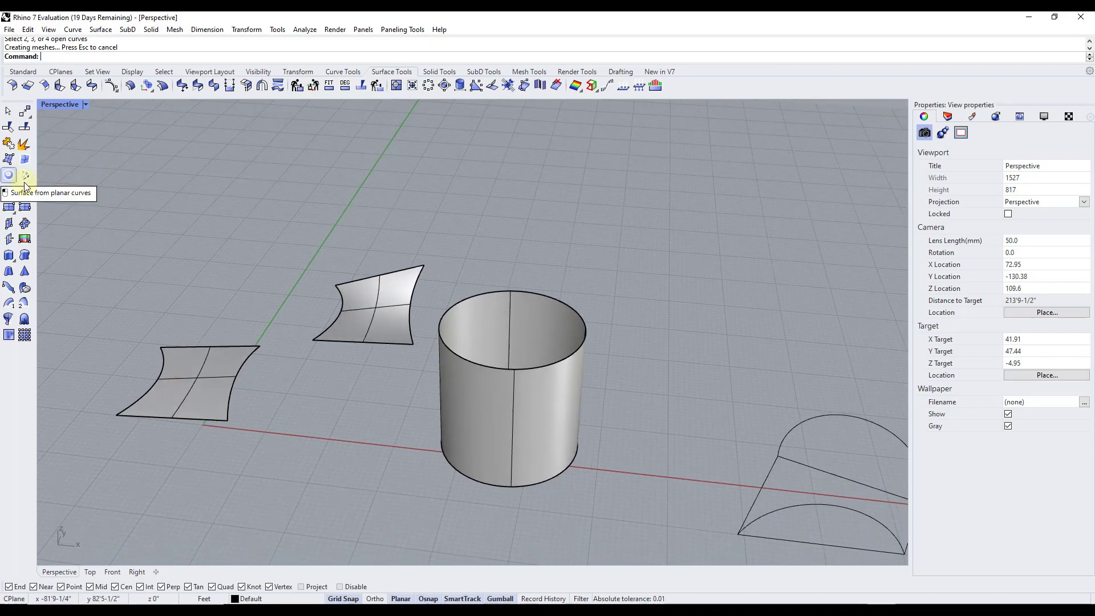
pyautogui.click(461, 379)
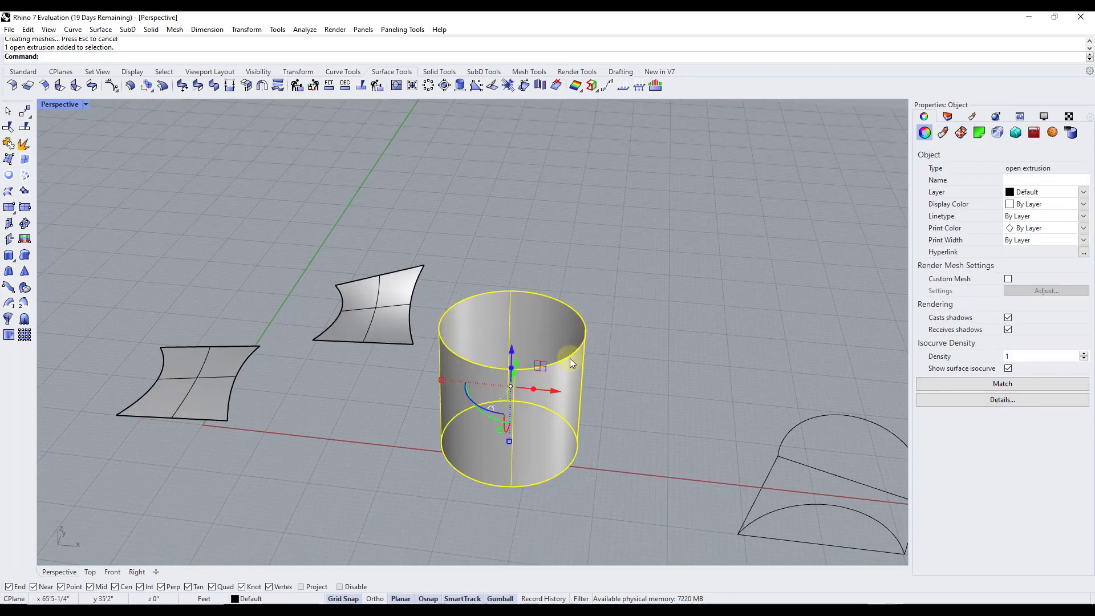
pyautogui.click(666, 359)
pyautogui.scroll(3, 560, 405)
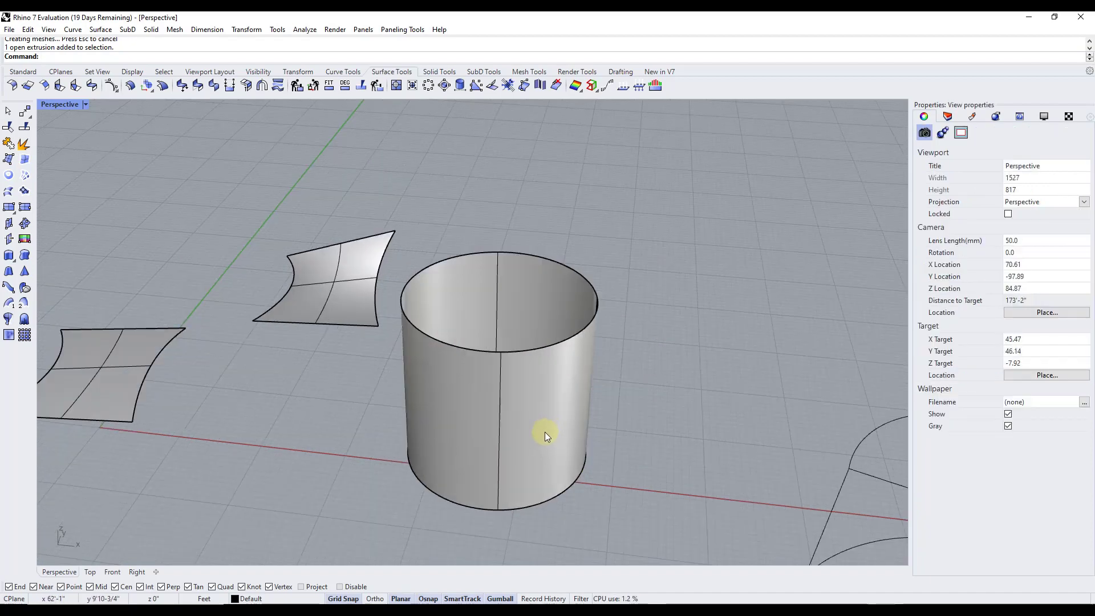
pyautogui.moveTo(545, 433); pyautogui.dragTo(528, 412, button='right')
pyautogui.moveTo(427, 354); pyautogui.dragTo(474, 359, button='right')
pyautogui.scroll(3, 477, 352)
pyautogui.click(477, 352)
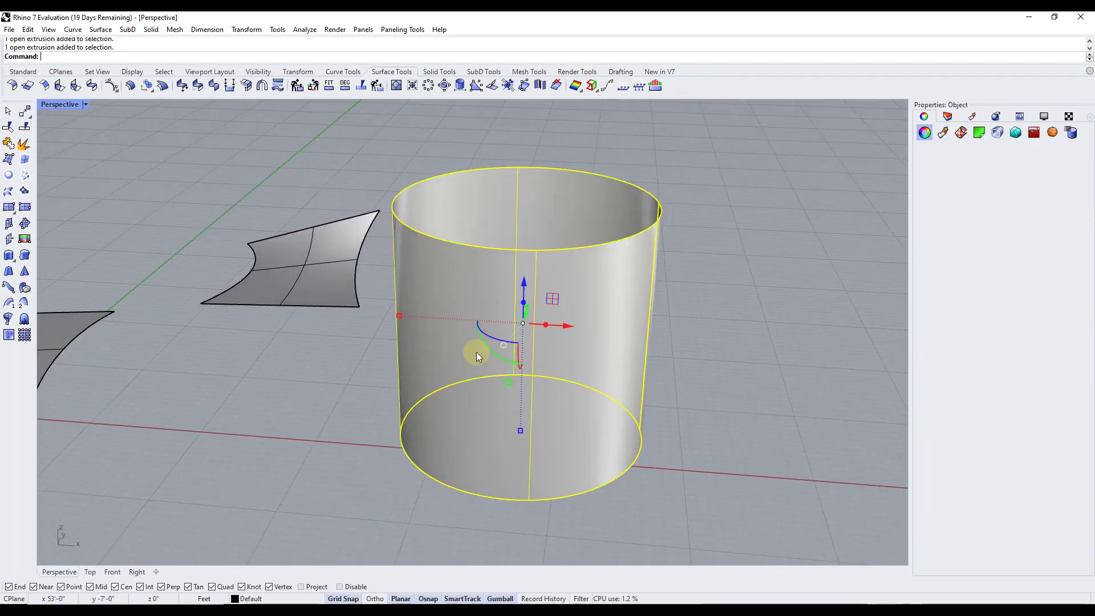
pyautogui.click(721, 268)
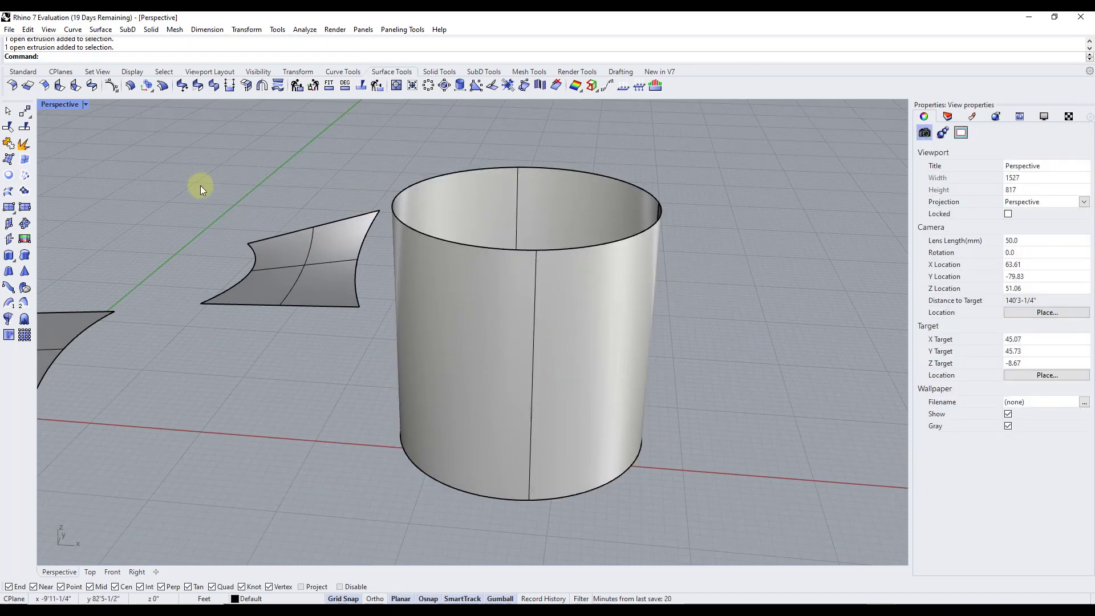
# Cap both open ends of the cylinder with planar surfaces built from its top and bottom circular edges.
pyautogui.click(9, 176)
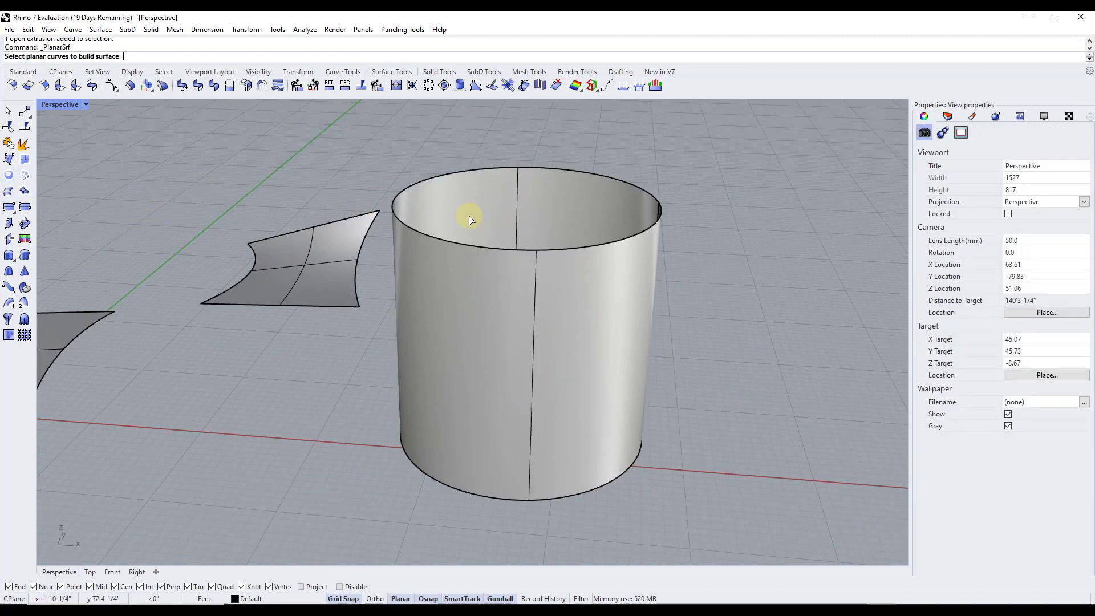
pyautogui.click(493, 249)
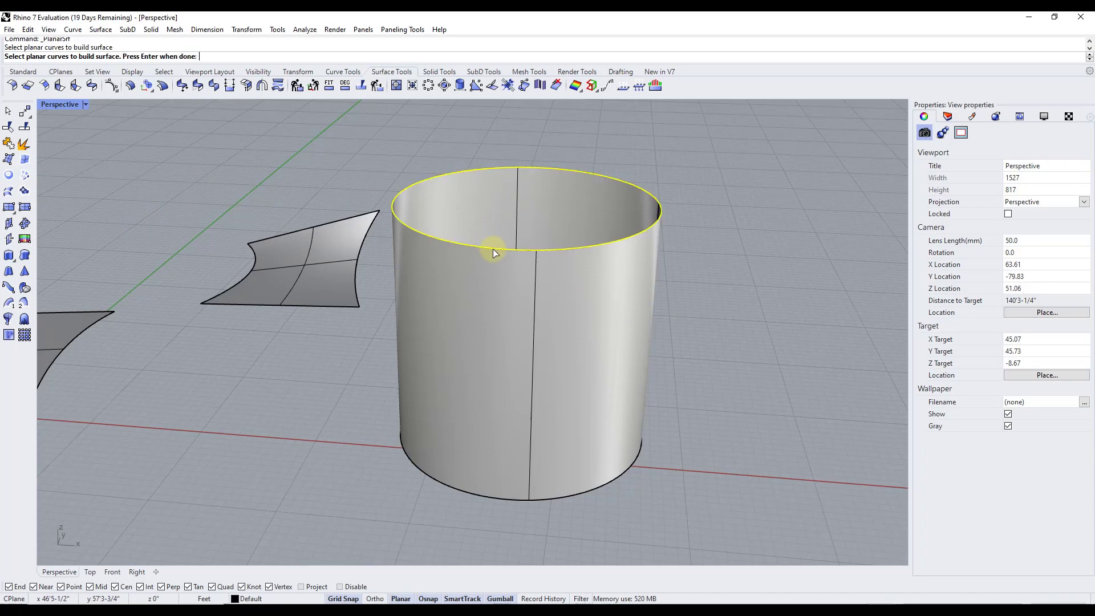
pyautogui.click(502, 499)
pyautogui.moveTo(502, 498); pyautogui.dragTo(515, 456, button='right')
pyautogui.press('Return')
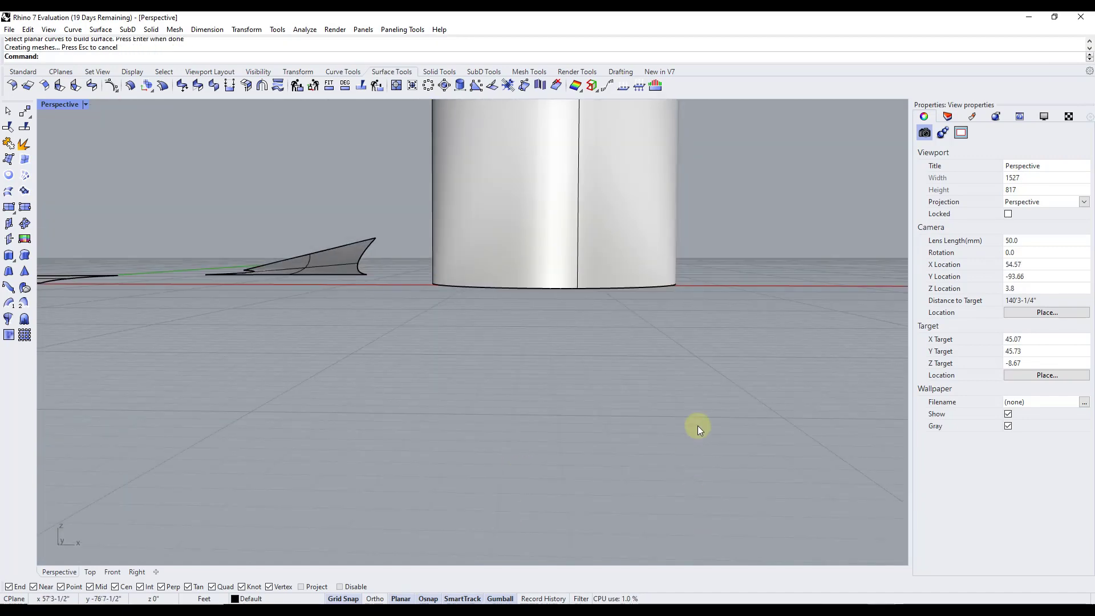
pyautogui.moveTo(703, 402); pyautogui.dragTo(556, 355, button='right')
pyautogui.click(556, 354)
pyautogui.scroll(-8, 629, 343)
pyautogui.click(716, 331)
# Select the cylinder wall together with its two caps and review their object descriptions.
pyautogui.moveTo(717, 394); pyautogui.dragTo(699, 387, button='right')
pyautogui.scroll(6, 689, 407)
pyautogui.scroll(-6, 642, 298)
pyautogui.moveTo(658, 225); pyautogui.dragTo(503, 403)
pyautogui.click(978, 403)
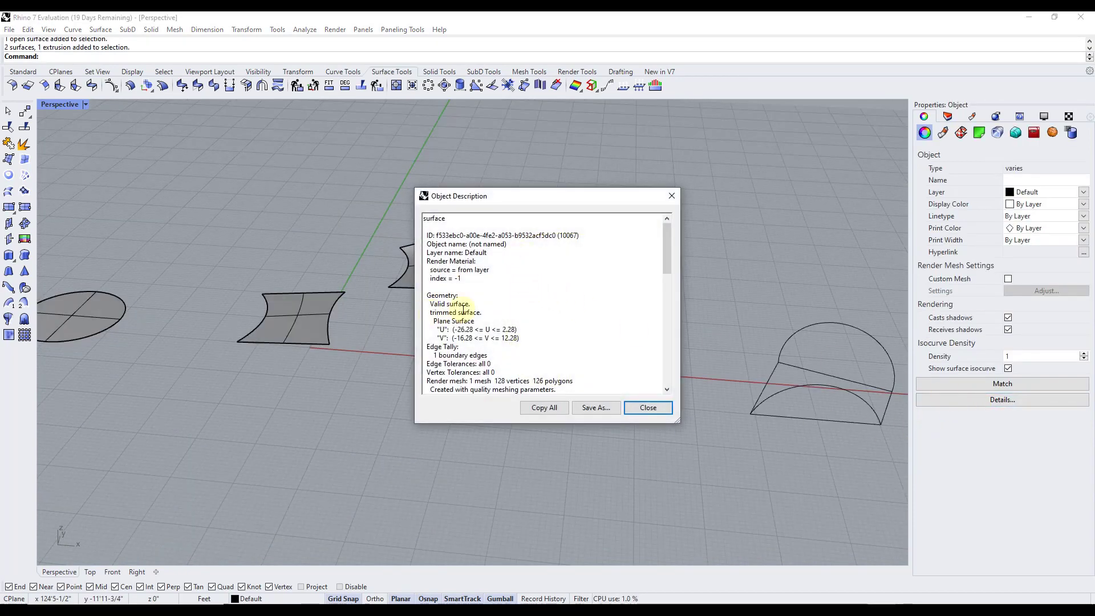
pyautogui.scroll(-3, 482, 310)
pyautogui.scroll(-6, 484, 308)
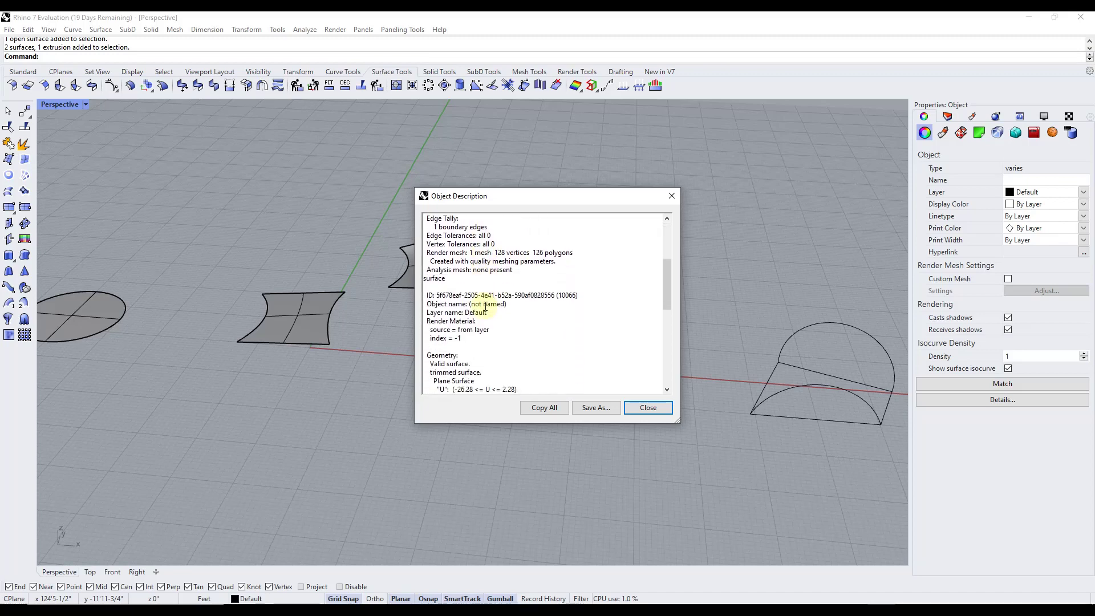
pyautogui.scroll(-1, 484, 314)
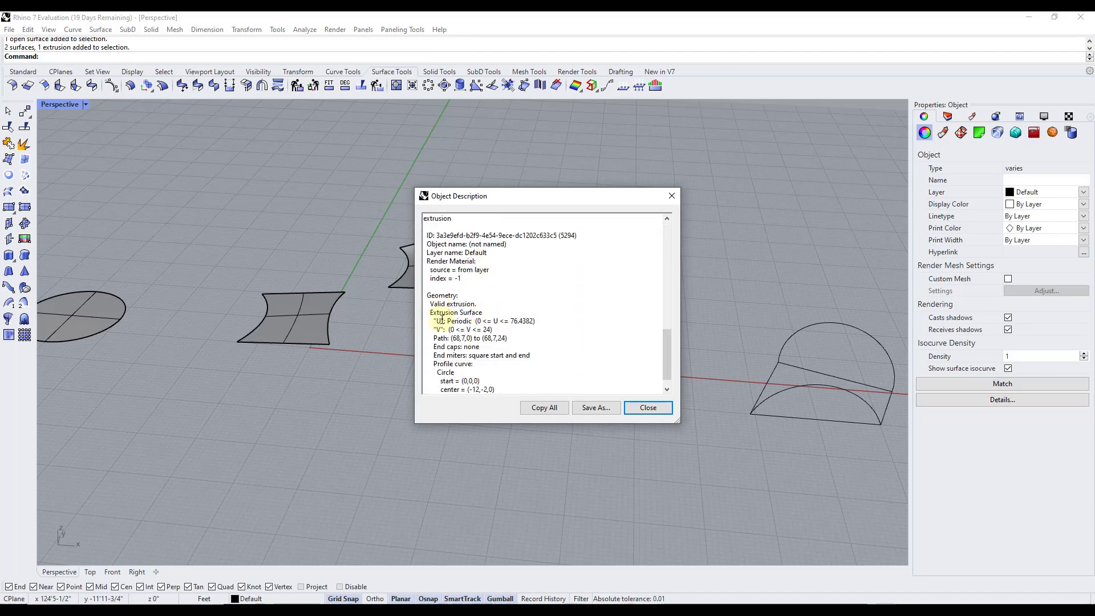
pyautogui.click(648, 407)
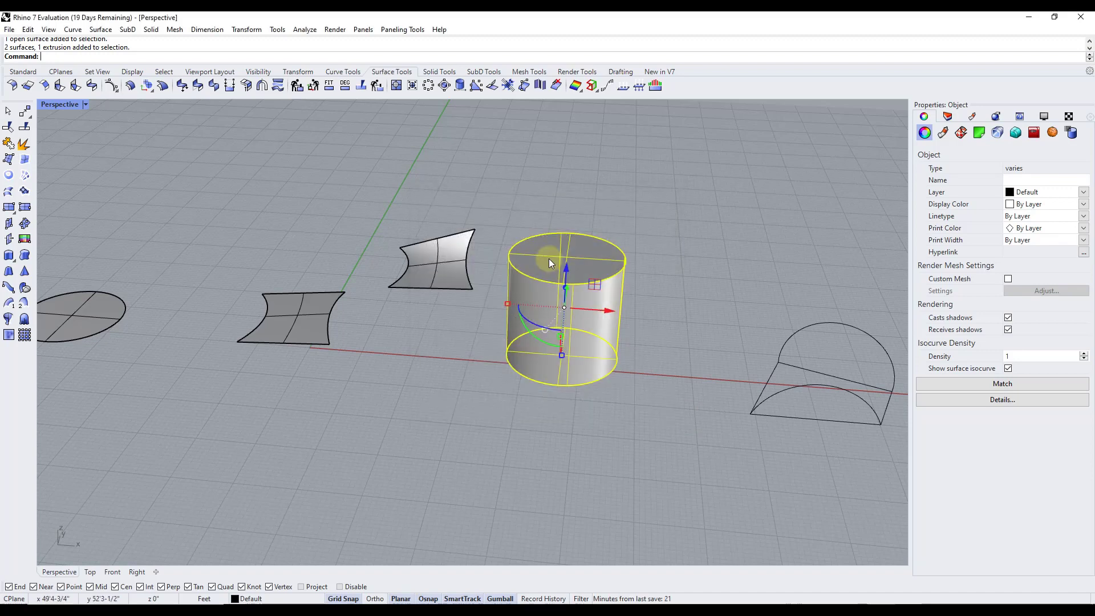
# Join the selected cylinder wall and its two end caps into one object.
pyautogui.scroll(3, 570, 274)
pyautogui.write('Join')
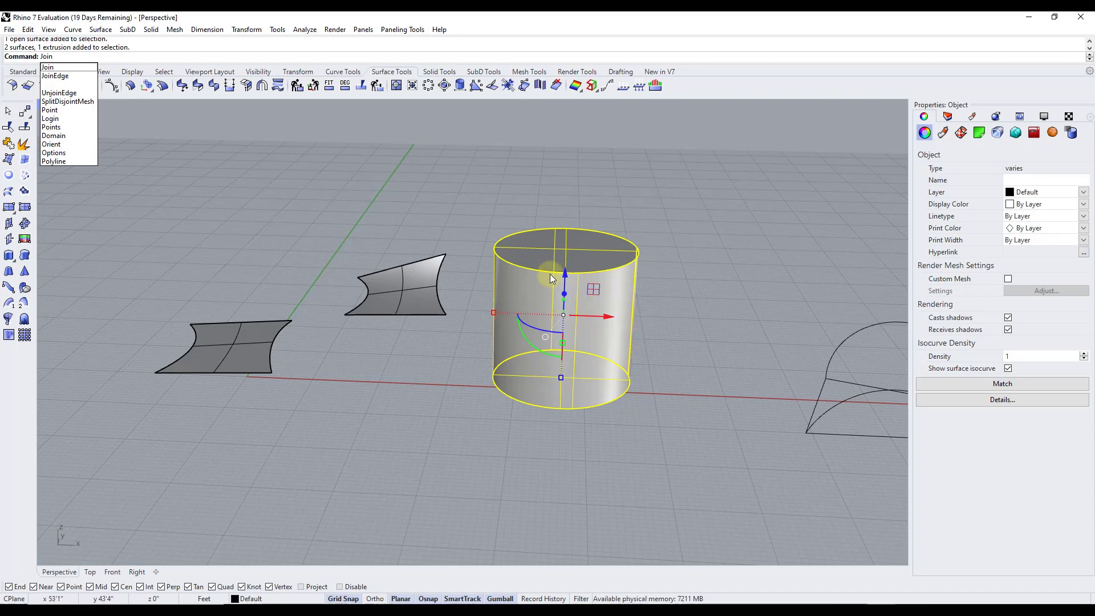
pyautogui.press('Return')
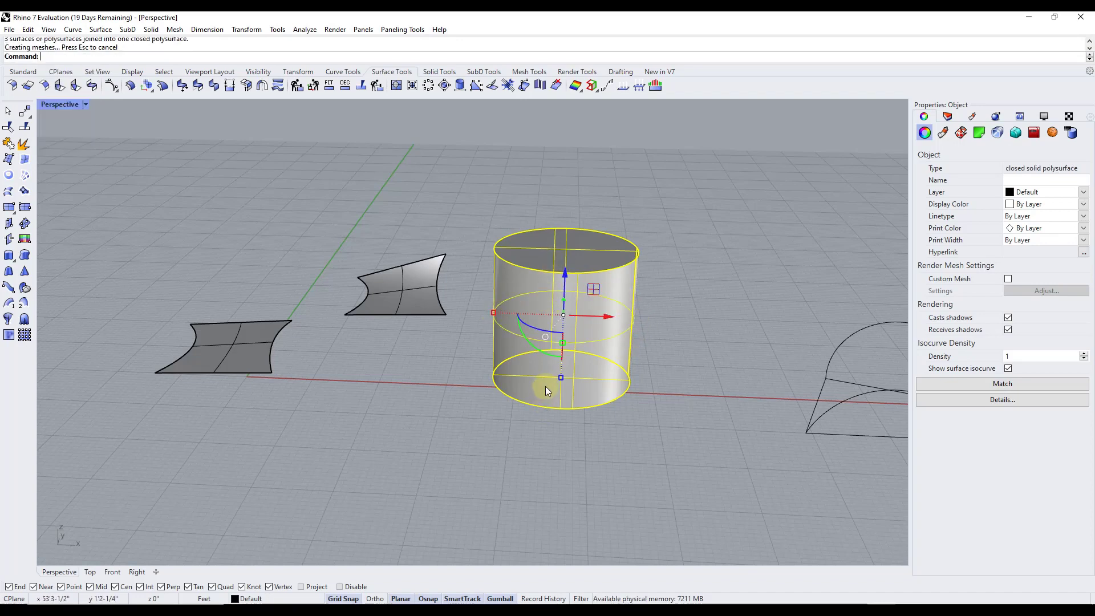
# Review the joined cylinder's object description, checking its geometry type.
pyautogui.click(1003, 400)
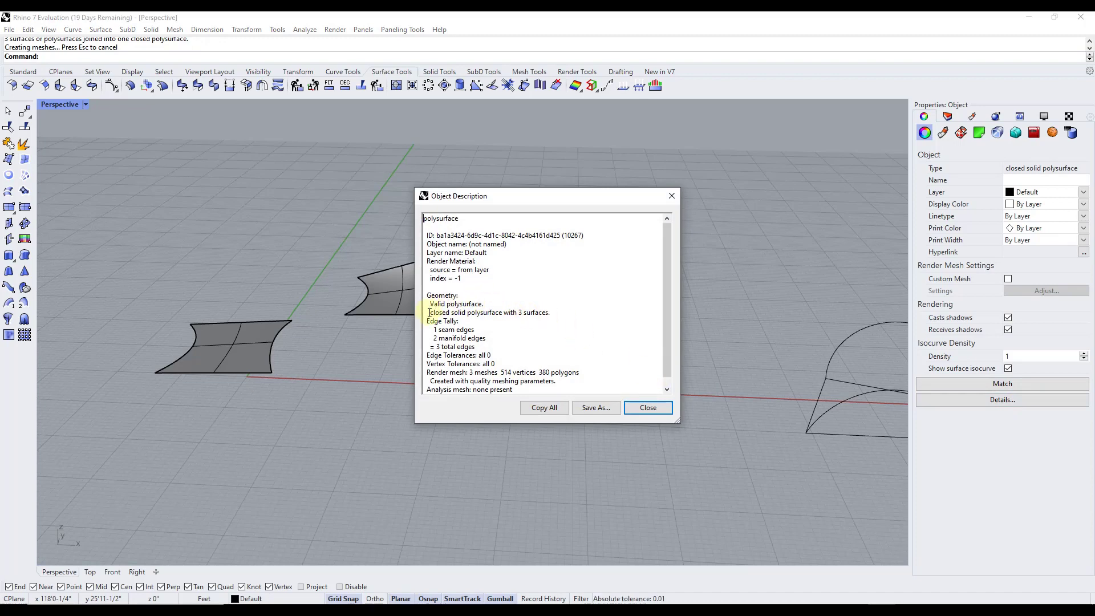
pyautogui.moveTo(429, 313); pyautogui.dragTo(554, 314)
pyautogui.click(648, 407)
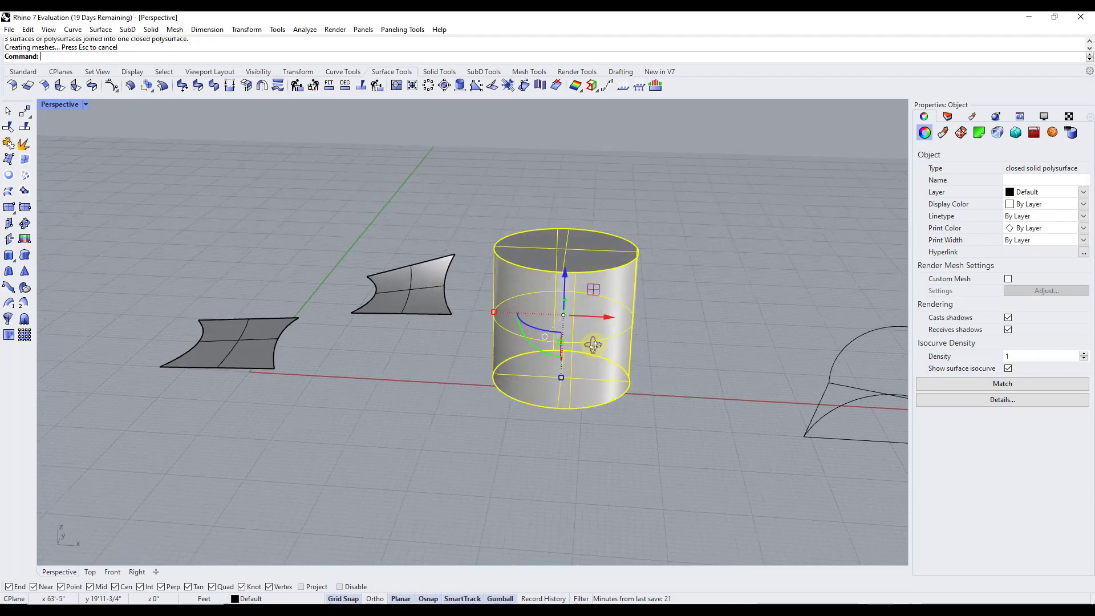
pyautogui.moveTo(592, 345); pyautogui.dragTo(580, 317, button='right')
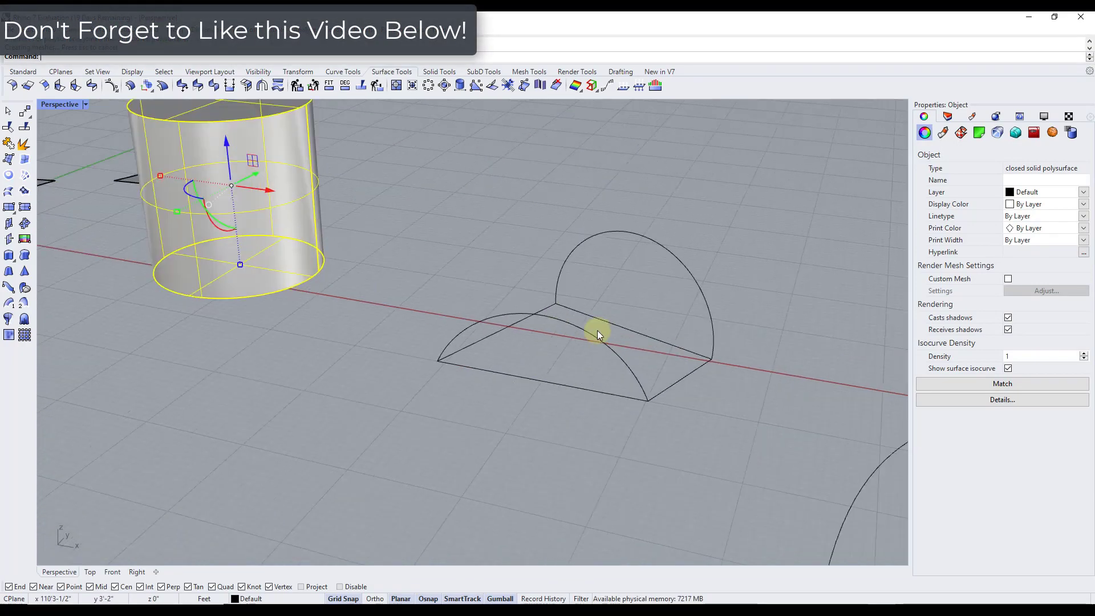
# Undo the last planar surface and build a planar surface from the flat four-sided outline beneath the two arches.
pyautogui.scroll(2, 593, 334)
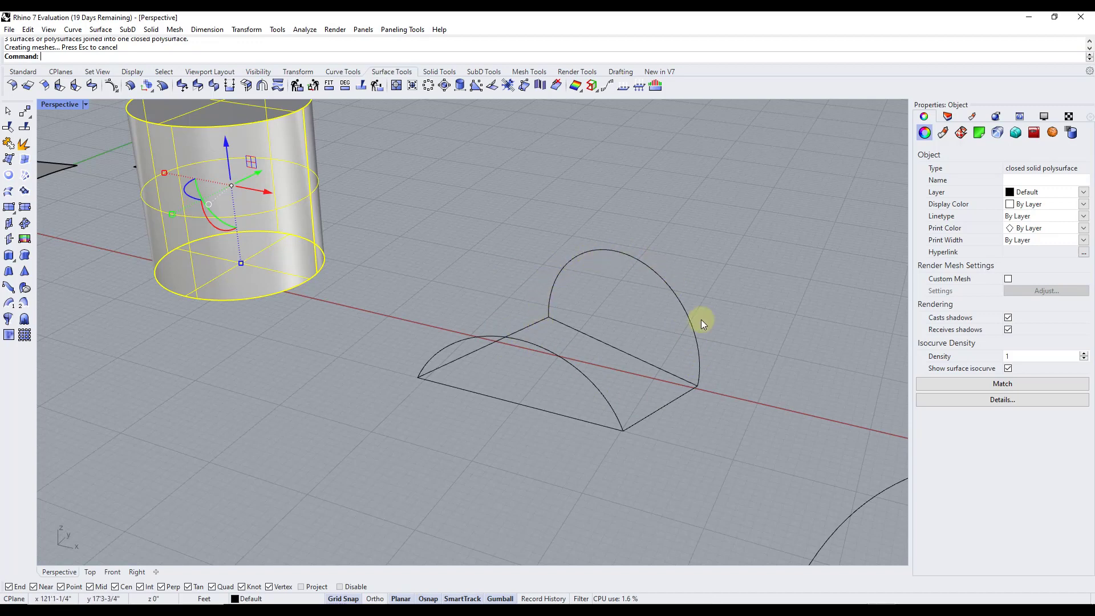
pyautogui.hotkey('ctrl', 'z')
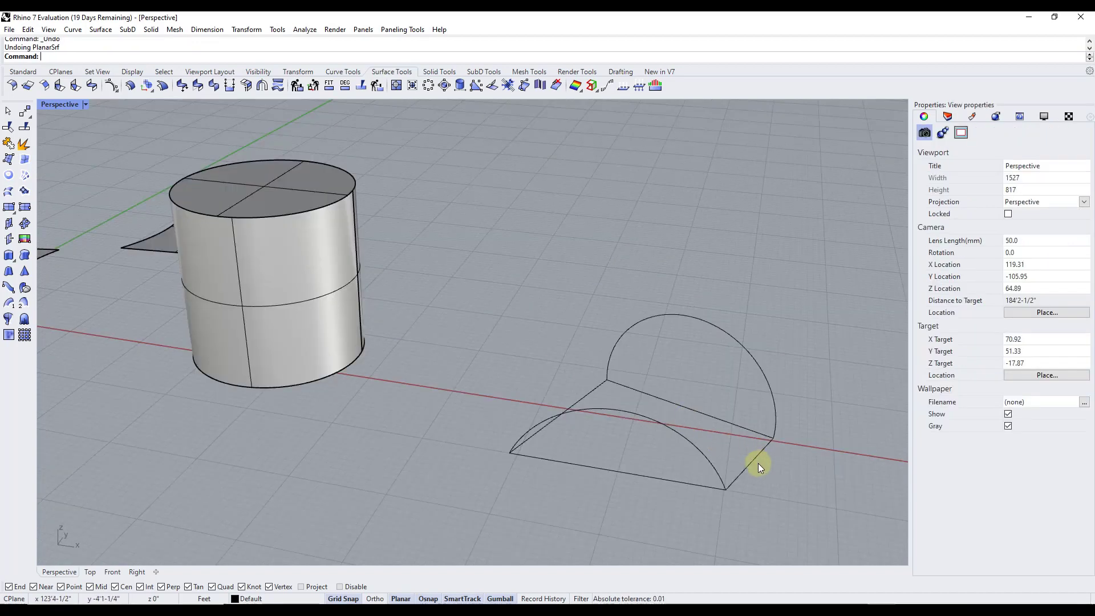
pyautogui.scroll(2, 758, 474)
pyautogui.keyDown('shift'); pyautogui.moveTo(762, 493); pyautogui.dragTo(746, 466, button='right'); pyautogui.keyUp('shift')
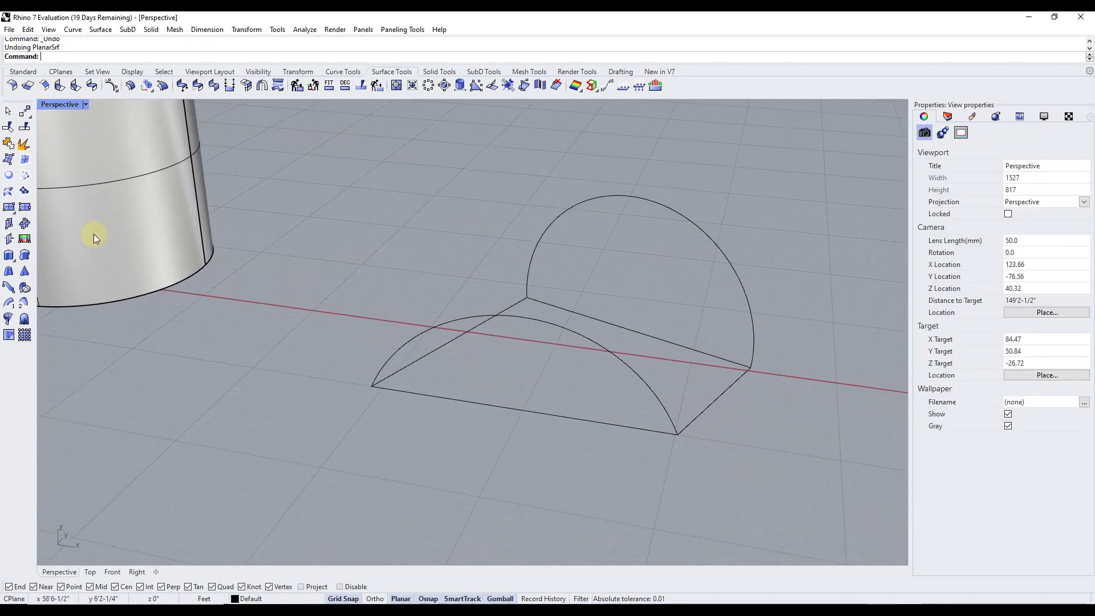
pyautogui.click(9, 176)
pyautogui.click(451, 342)
pyautogui.press('Return')
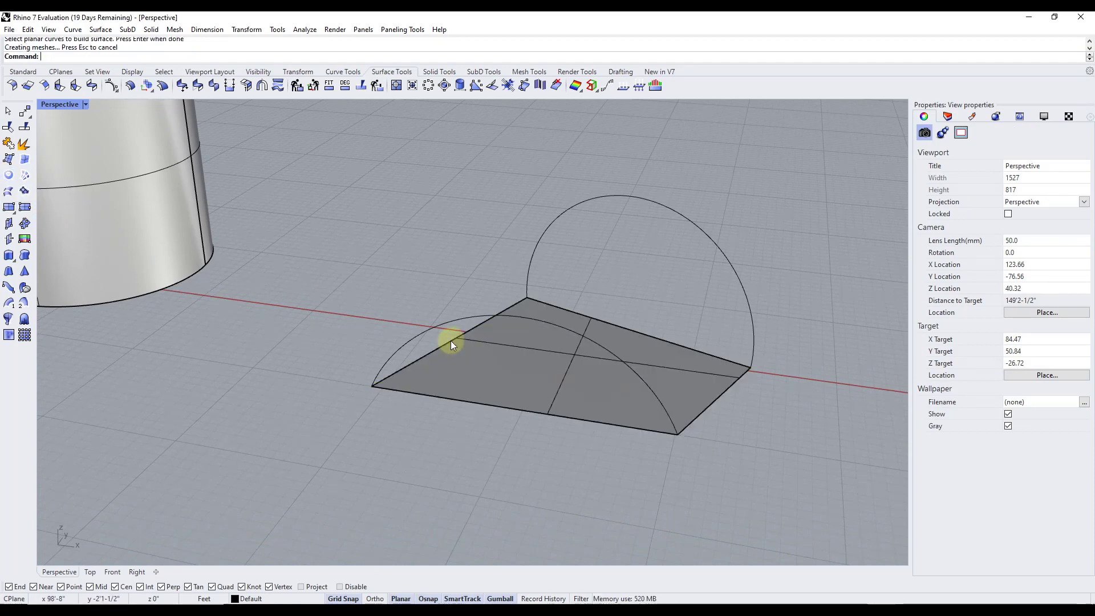
# Fill the rear and front arches with surfaces from edge curves, pairing each arch with its straight base line.
pyautogui.click(26, 160)
pyautogui.click(675, 342)
pyautogui.click(742, 292)
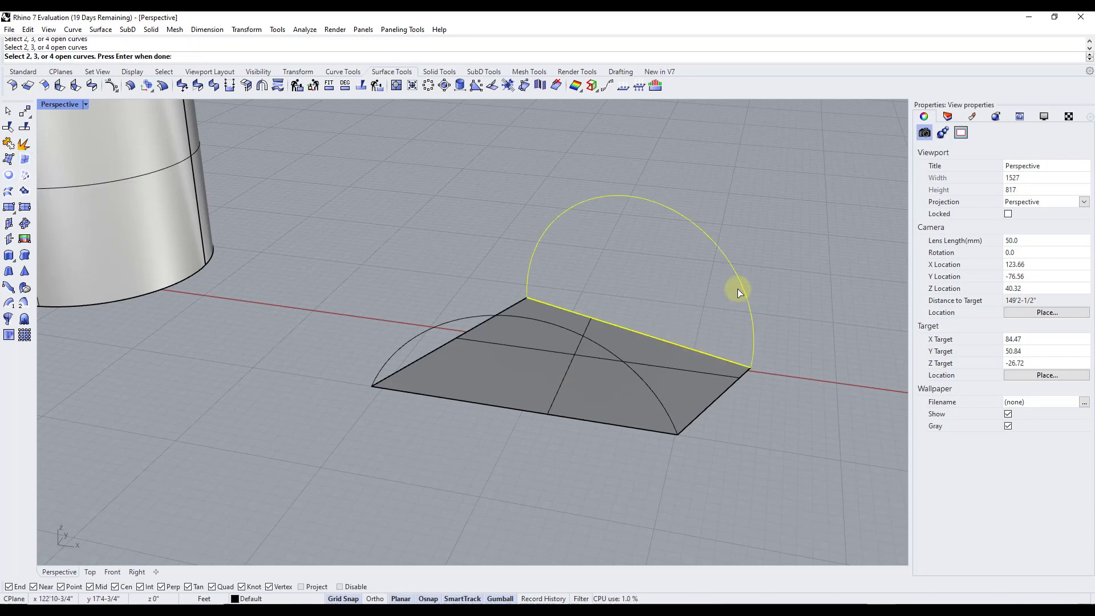
pyautogui.press('Return')
pyautogui.click(643, 378)
pyautogui.keyDown('shift'); pyautogui.click(640, 429); pyautogui.keyUp('shift')
pyautogui.click(25, 160)
pyautogui.moveTo(642, 371); pyautogui.dragTo(382, 362, button='right')
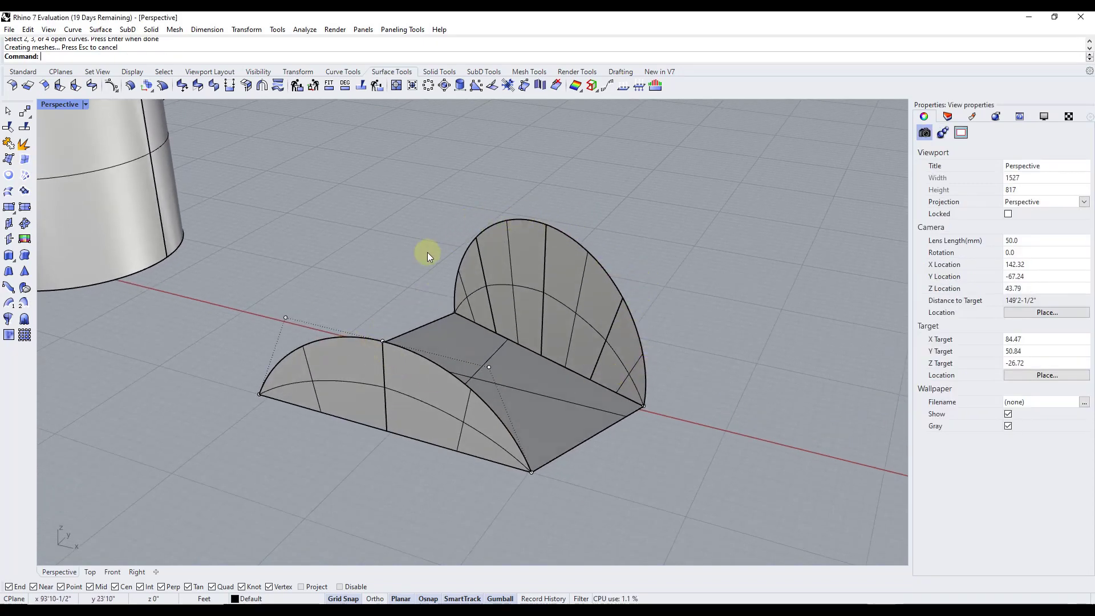
pyautogui.press('Escape')
# Set up a loft between the front and rear arches, choosing the curve instead of the polysurface edge for the front one.
pyautogui.click(10, 192)
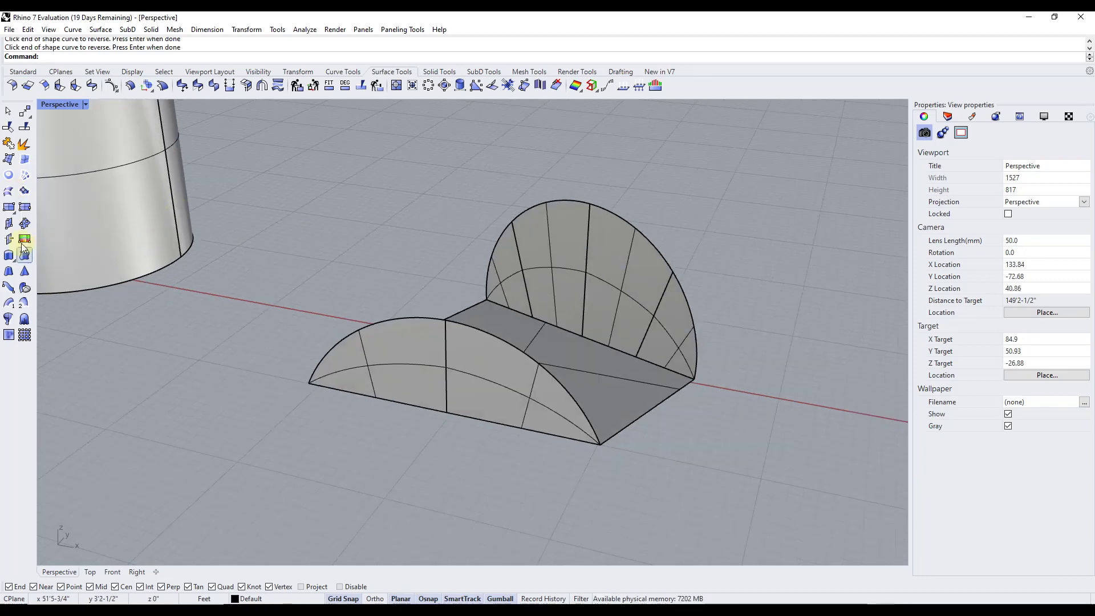
pyautogui.click(8, 194)
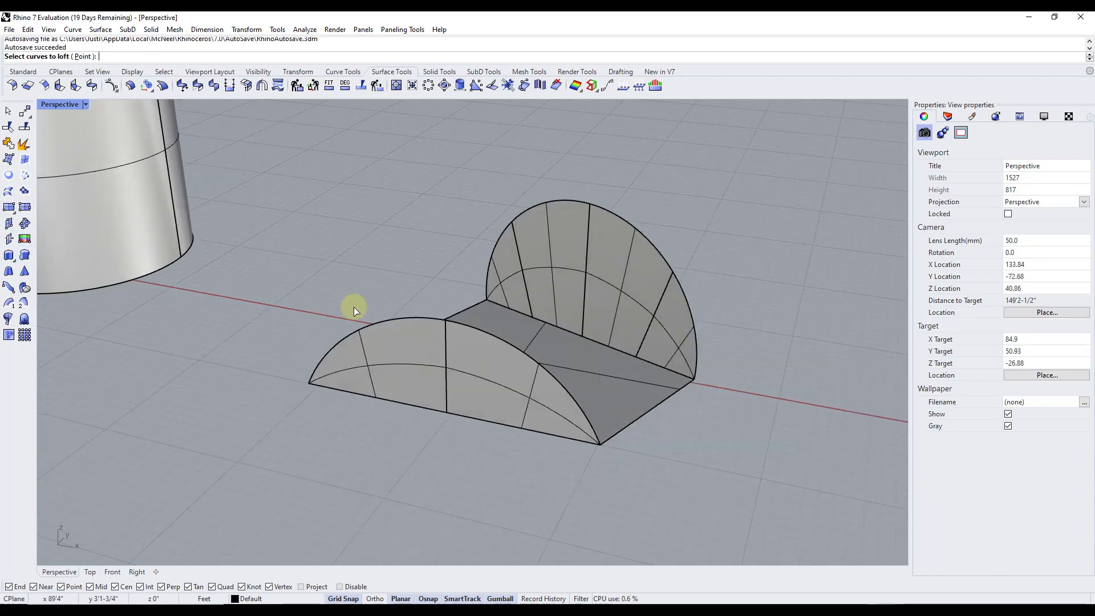
pyautogui.click(385, 321)
pyautogui.press('Escape')
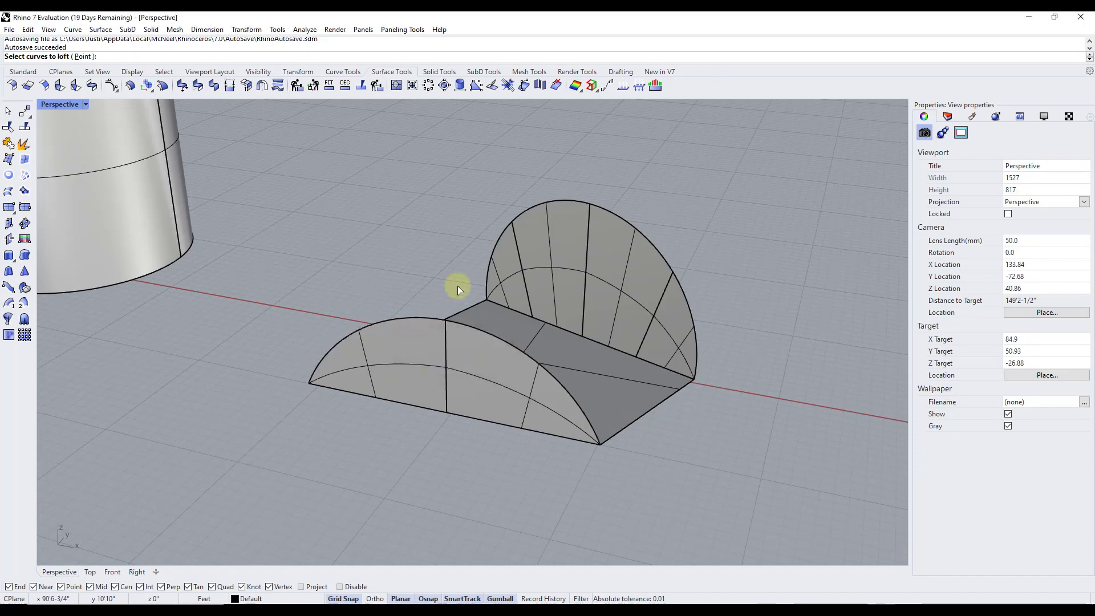
pyautogui.click(422, 318)
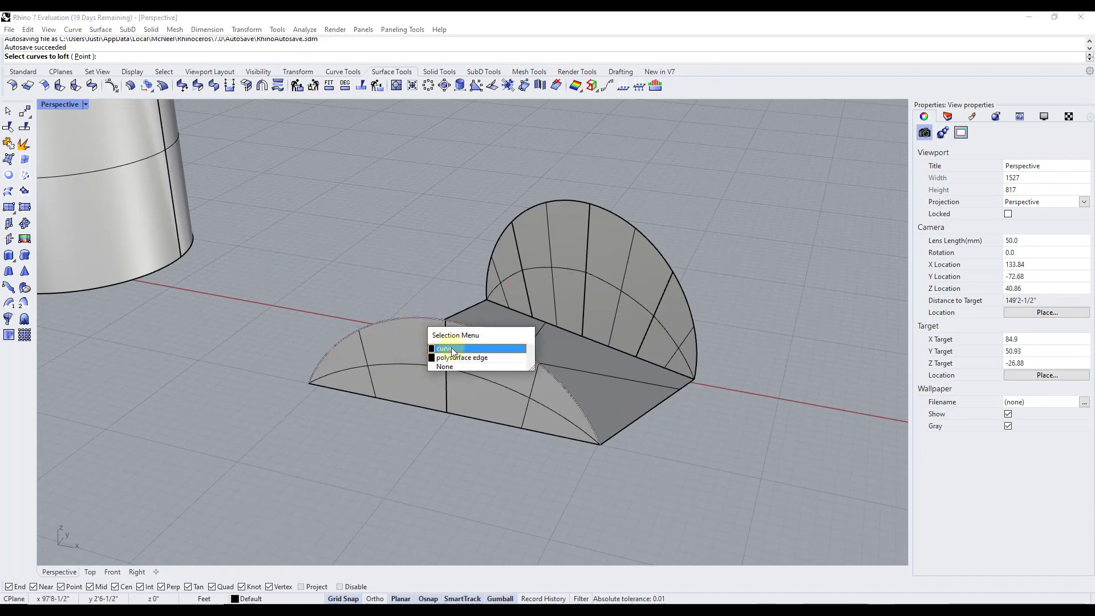
pyautogui.click(452, 350)
pyautogui.click(646, 235)
pyautogui.click(690, 266)
pyautogui.press('Return')
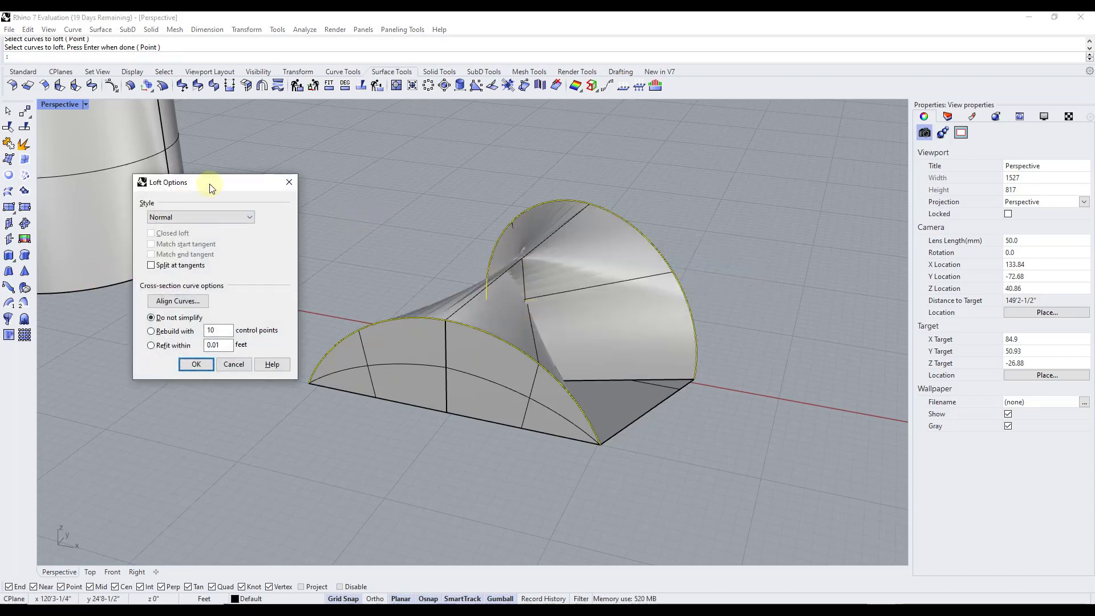
pyautogui.moveTo(210, 184); pyautogui.dragTo(174, 160)
# Align the loft's curves by reversing the rear arch at its far end to untwist the surface.
pyautogui.moveTo(579, 337); pyautogui.dragTo(582, 346, button='right')
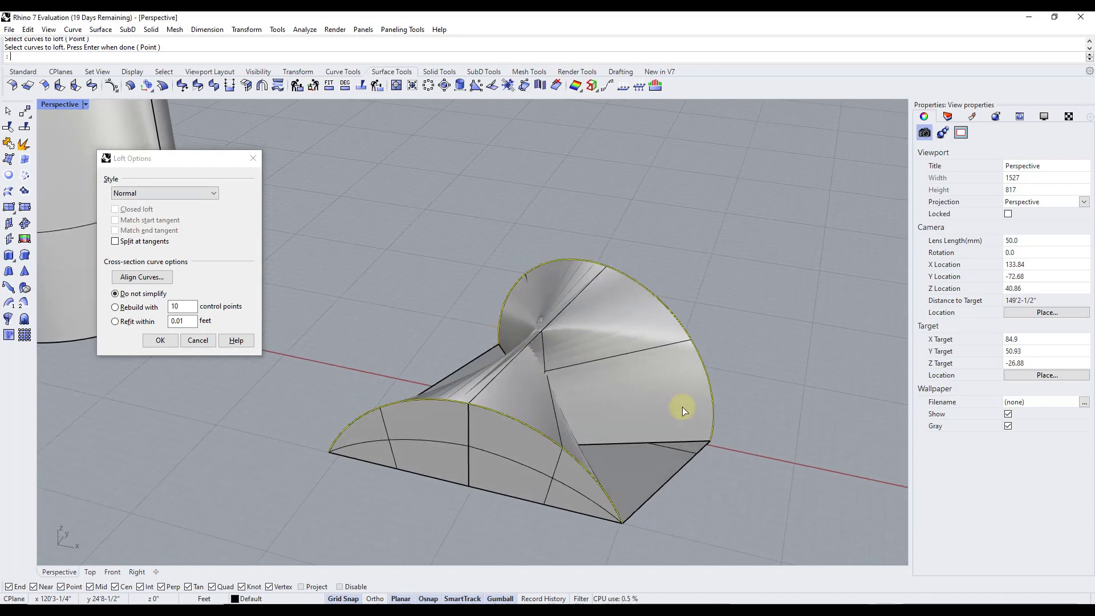
pyautogui.moveTo(525, 421); pyautogui.dragTo(539, 423, button='right')
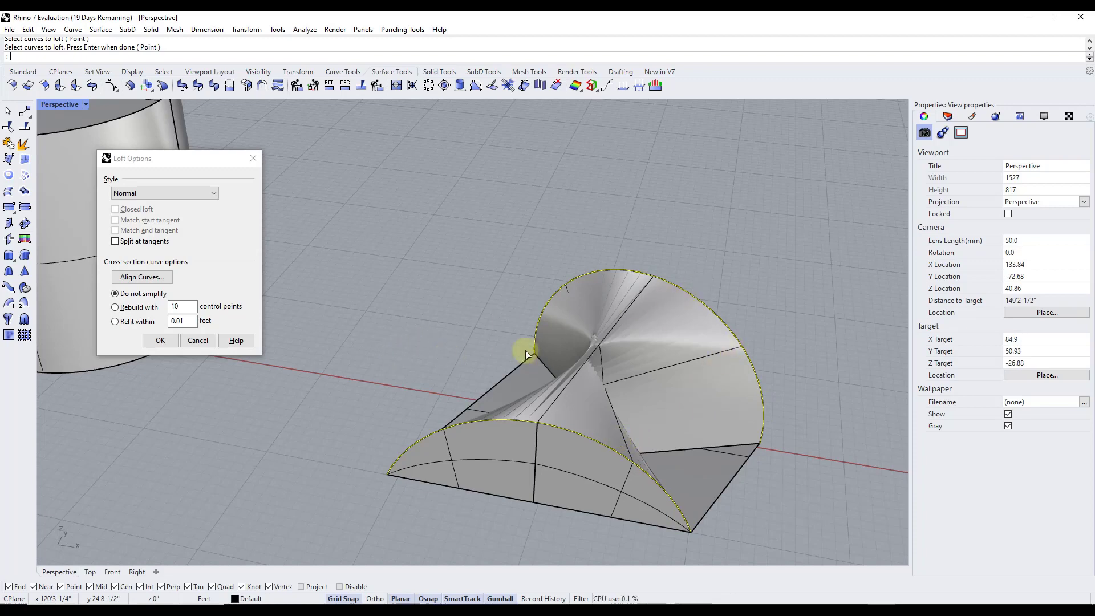
pyautogui.click(158, 279)
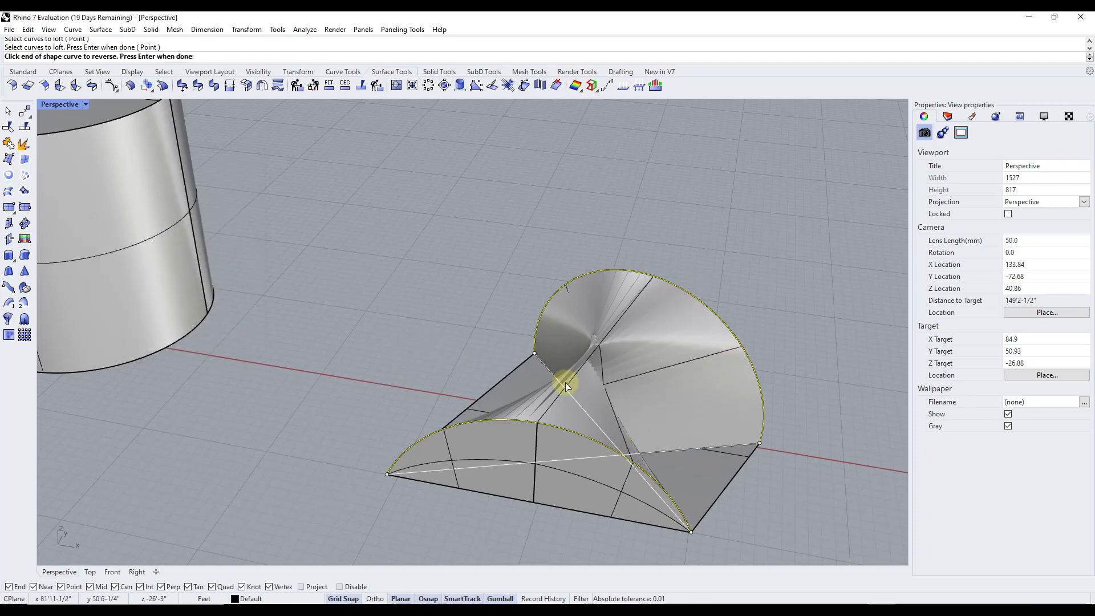
pyautogui.click(534, 355)
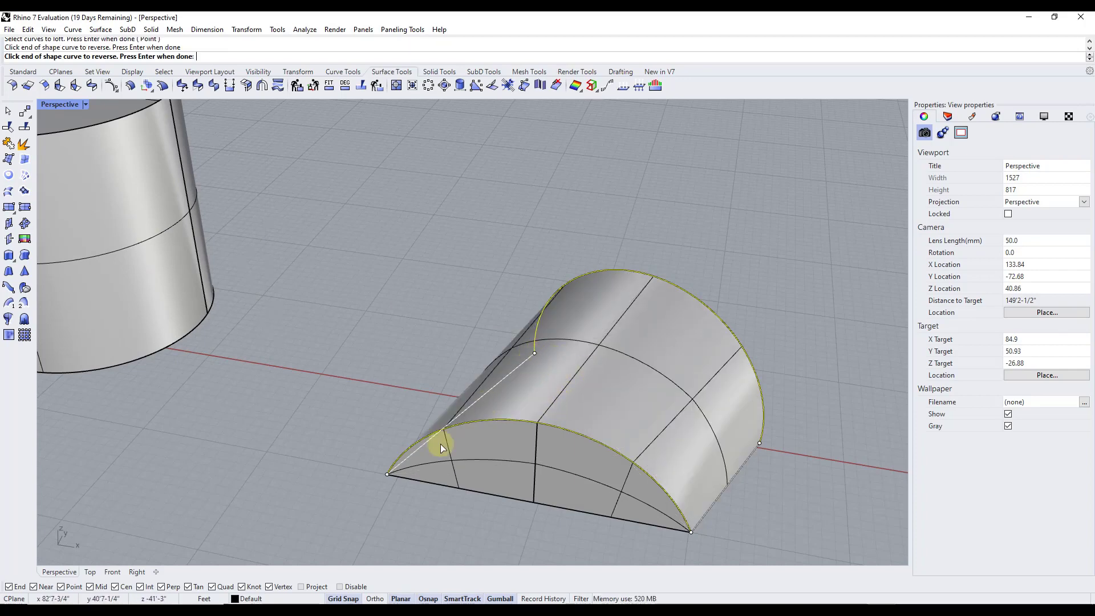
pyautogui.moveTo(443, 444); pyautogui.dragTo(468, 363, button='right')
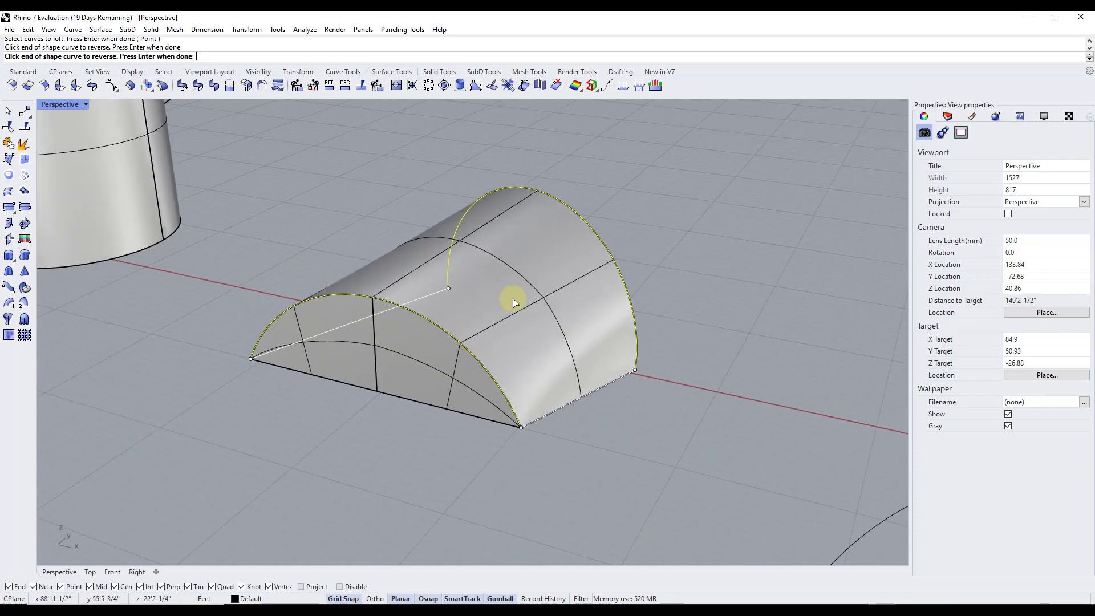
pyautogui.scroll(3, 514, 299)
pyautogui.scroll(-3, 618, 331)
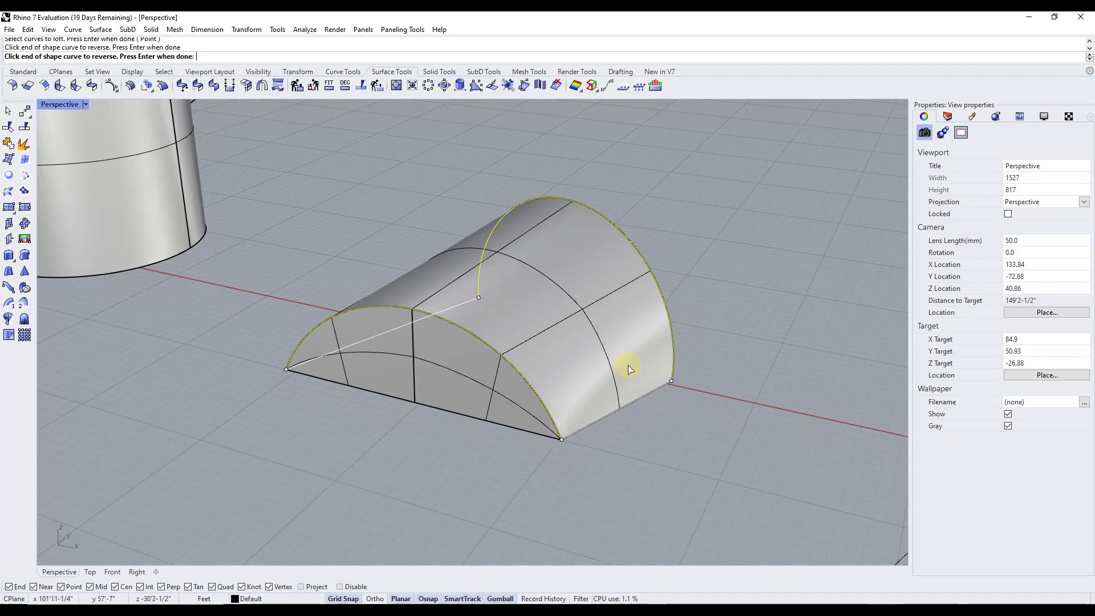
# Try reversing the rear arch's direction from either end and flipping it back to compare the twisted and untwisted lofts.
pyautogui.click(671, 380)
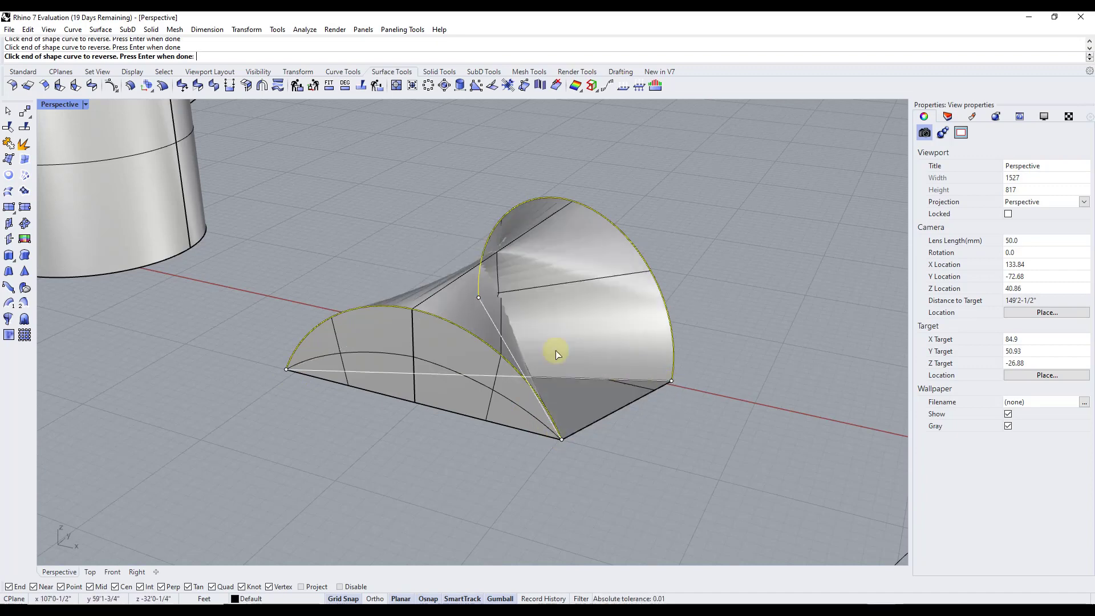
pyautogui.click(479, 297)
pyautogui.click(671, 380)
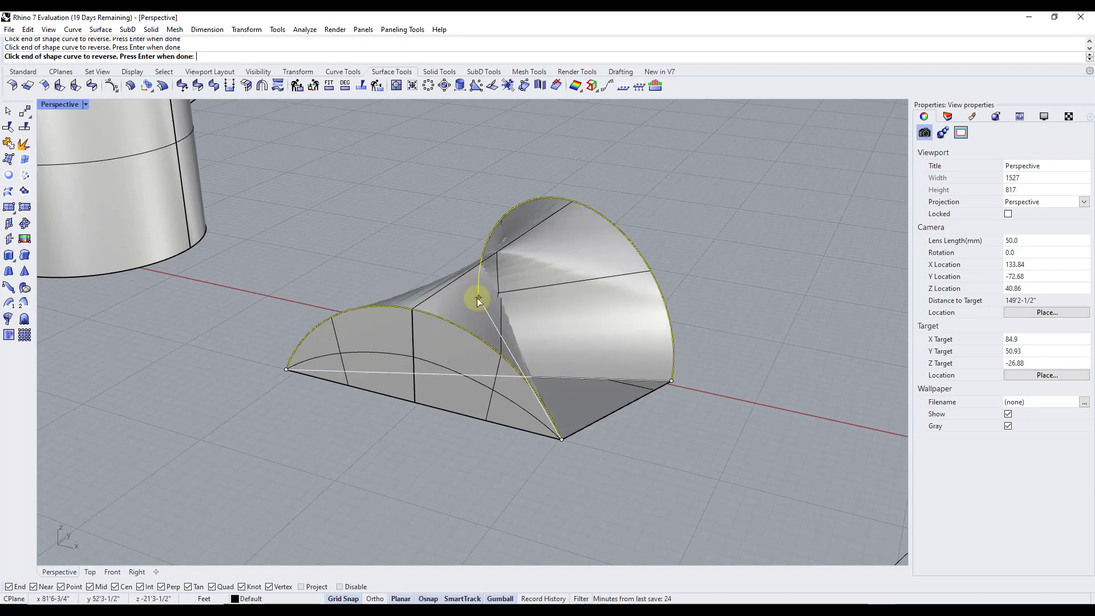
pyautogui.click(478, 298)
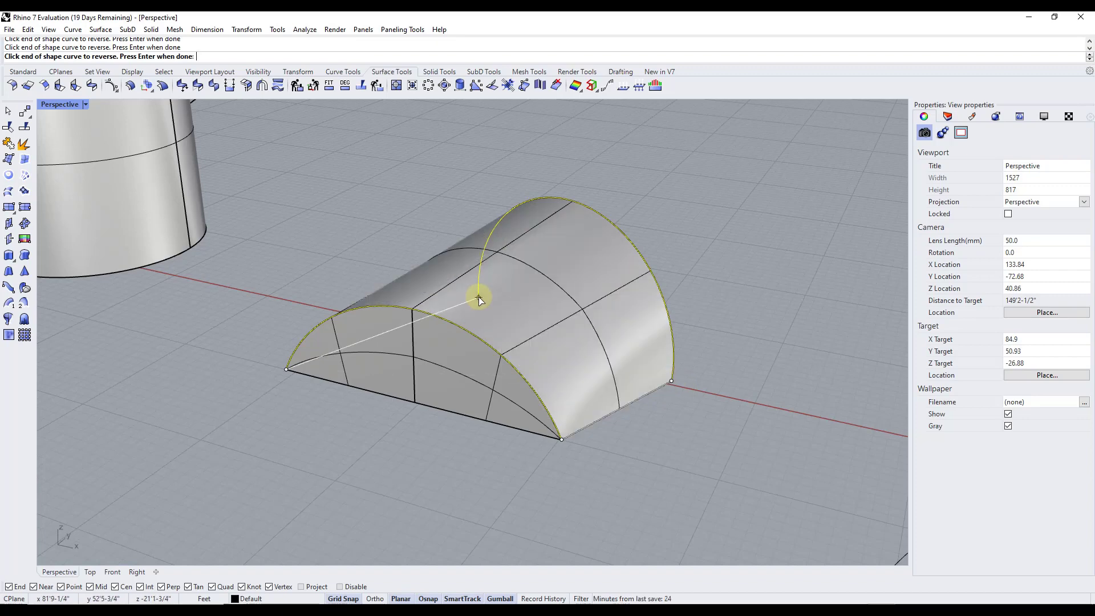
# Accept the curve alignment and create the lofted surface across the two arches with the Normal style.
pyautogui.moveTo(479, 297)
pyautogui.mouseDown(button='right')
pyautogui.moveTo(493, 314)
pyautogui.moveTo(495, 292)
pyautogui.mouseUp(button='right')
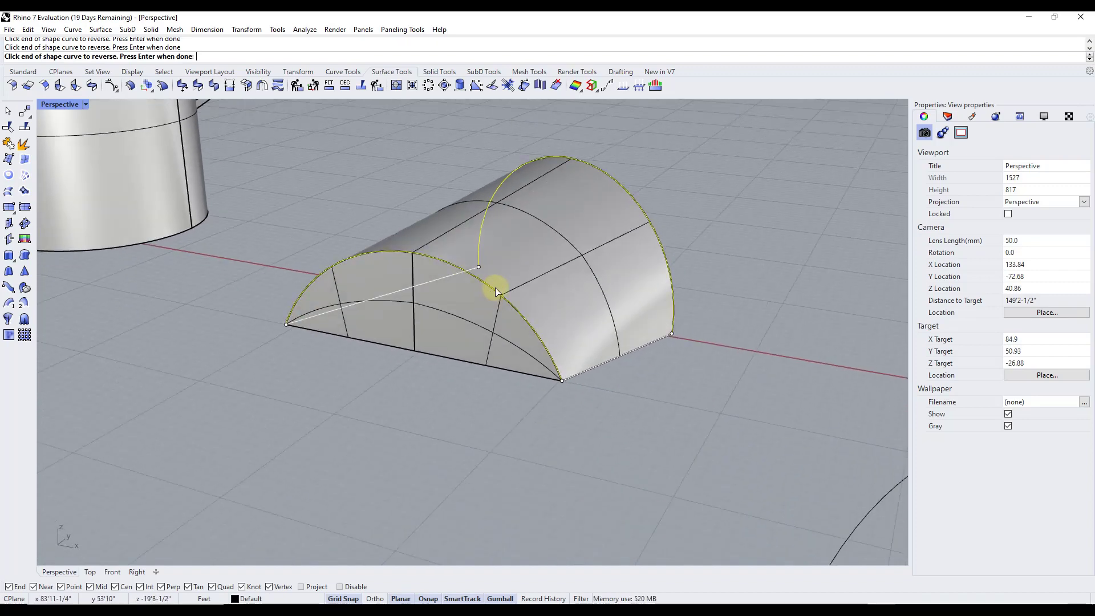
pyautogui.rightClick(495, 288)
pyautogui.click(160, 340)
pyautogui.moveTo(557, 314); pyautogui.dragTo(666, 357, button='right')
pyautogui.scroll(-6, 570, 307)
pyautogui.scroll(-4, 399, 231)
pyautogui.scroll(8, 708, 313)
pyautogui.scroll(-4, 642, 332)
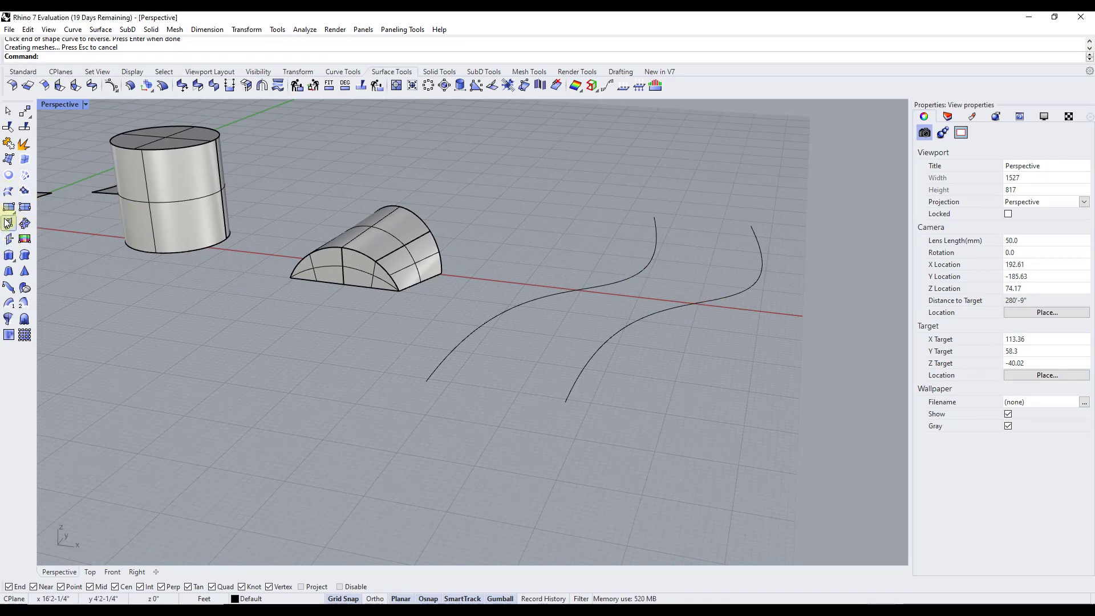
# Set up a loft between the two S-shaped curves beside the arched form.
pyautogui.click(9, 194)
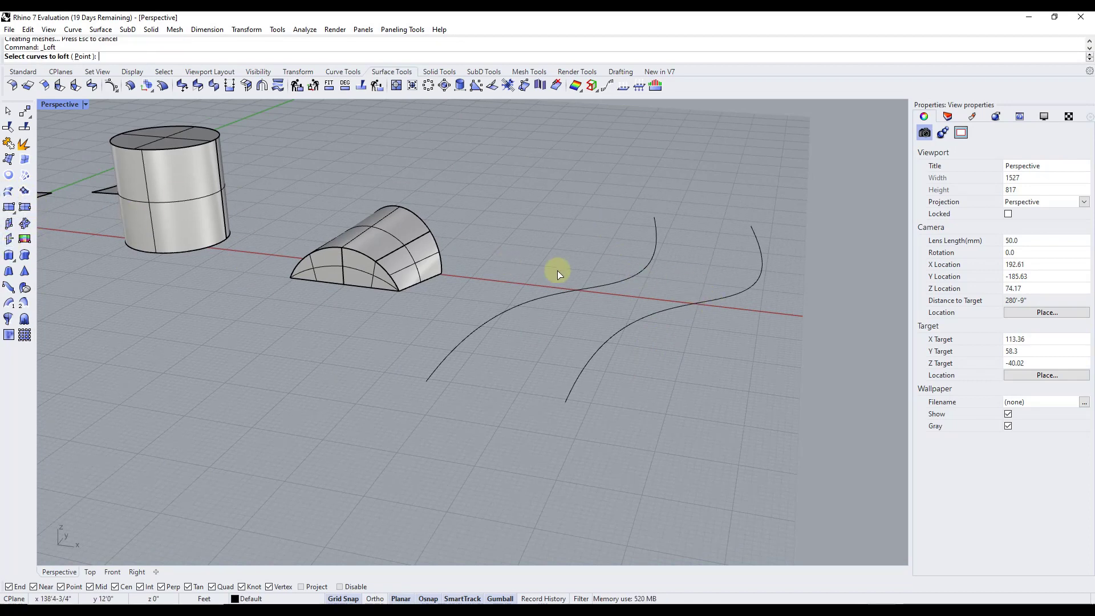
pyautogui.click(638, 276)
pyautogui.click(689, 304)
pyautogui.press('Return')
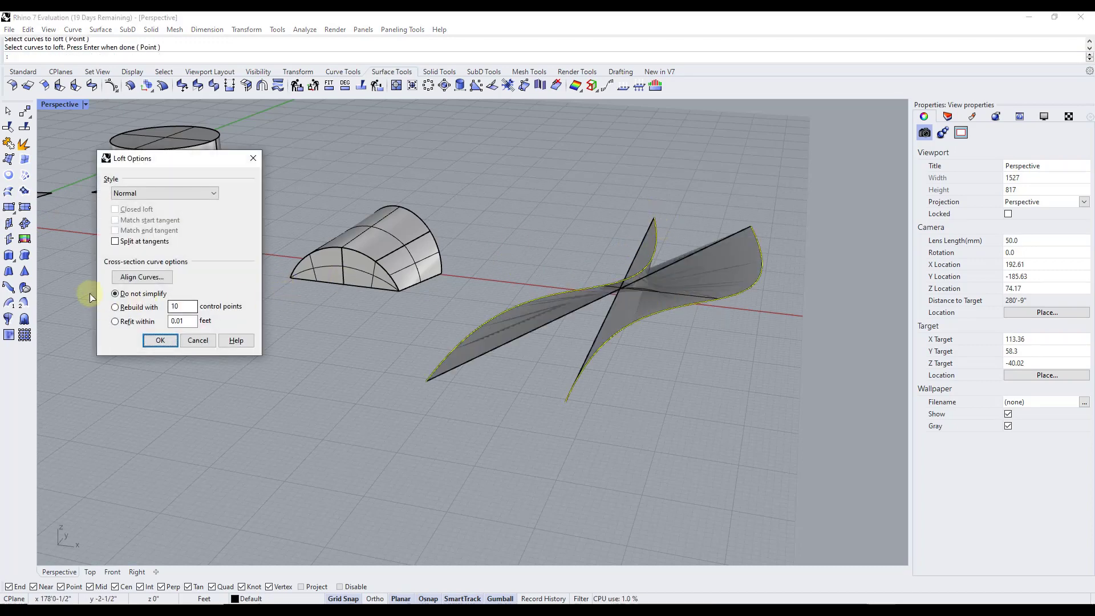
# Align the S-shaped loft's curves by reversing the second curve at its near end, and confirm the alignment.
pyautogui.click(132, 277)
pyautogui.click(565, 402)
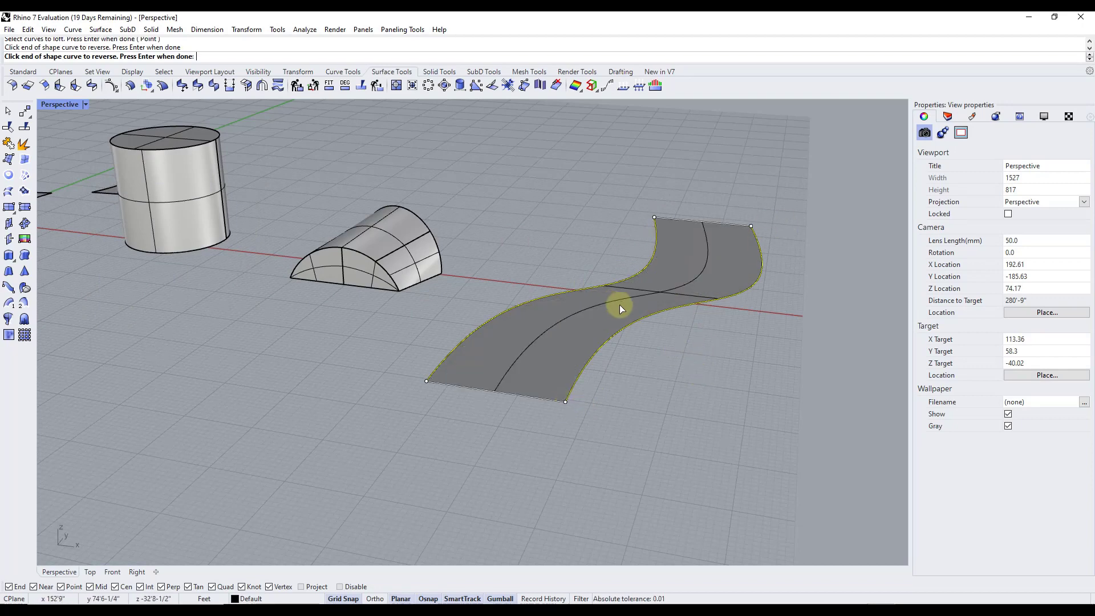
pyautogui.press('Return')
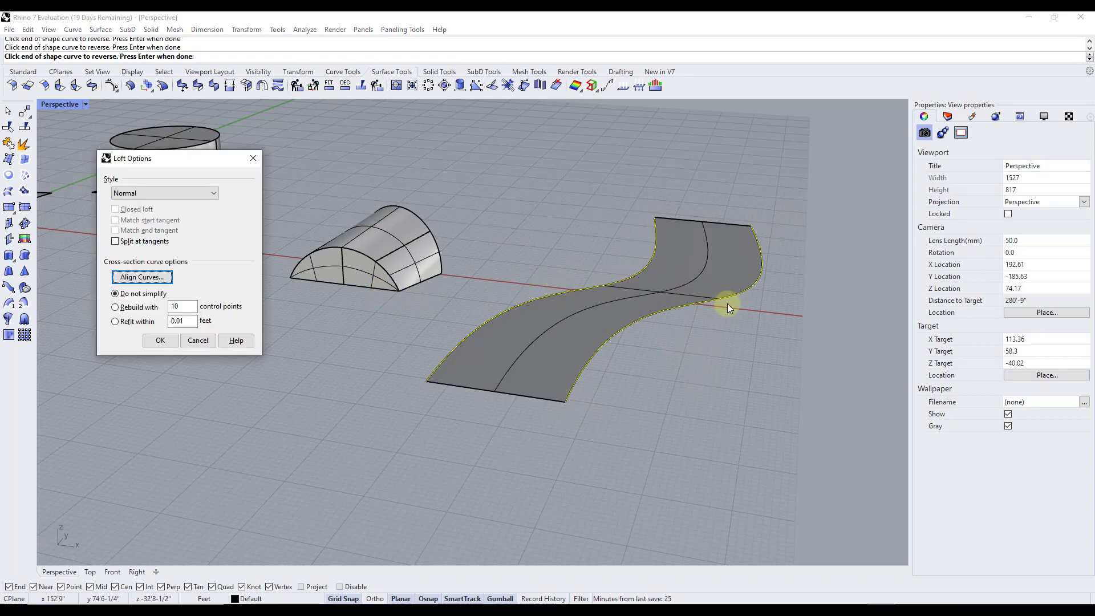
pyautogui.press('Return')
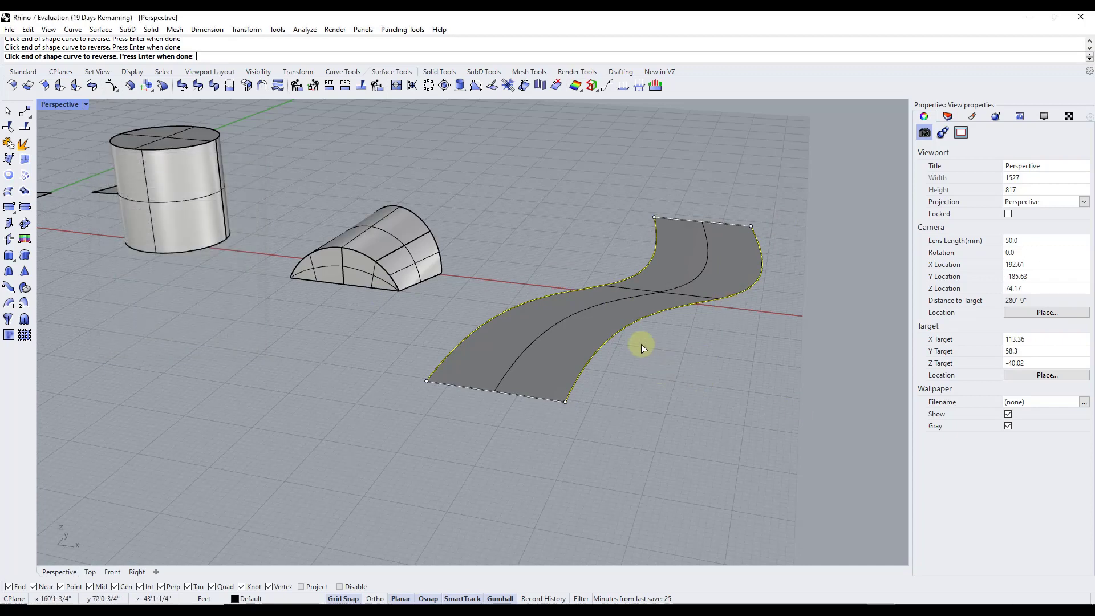
pyautogui.moveTo(640, 347); pyautogui.dragTo(643, 360, button='right')
pyautogui.press('Return')
pyautogui.scroll(2, 714, 376)
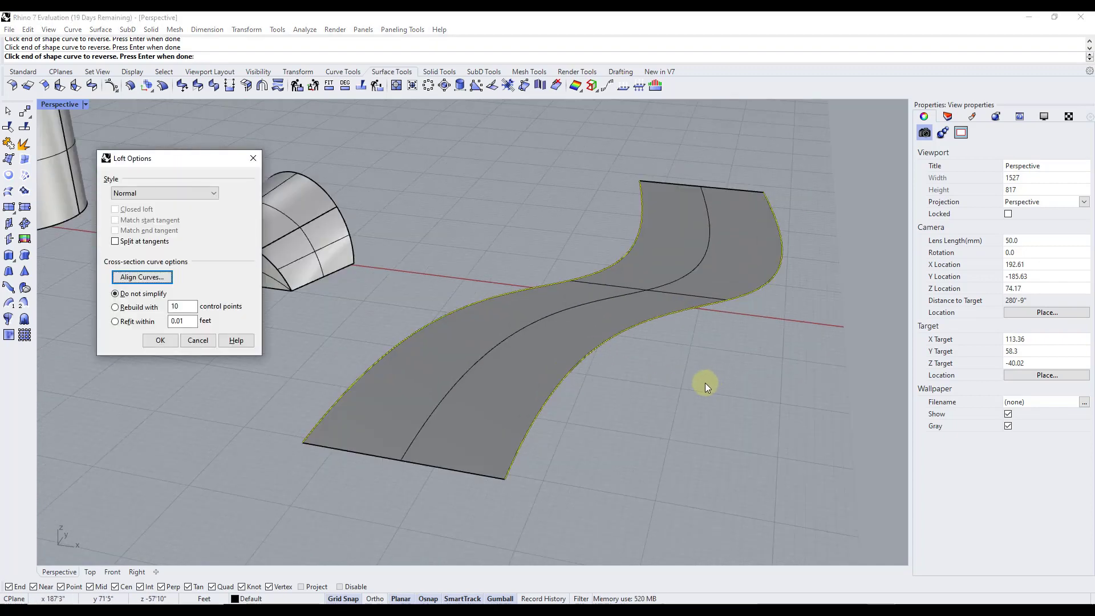